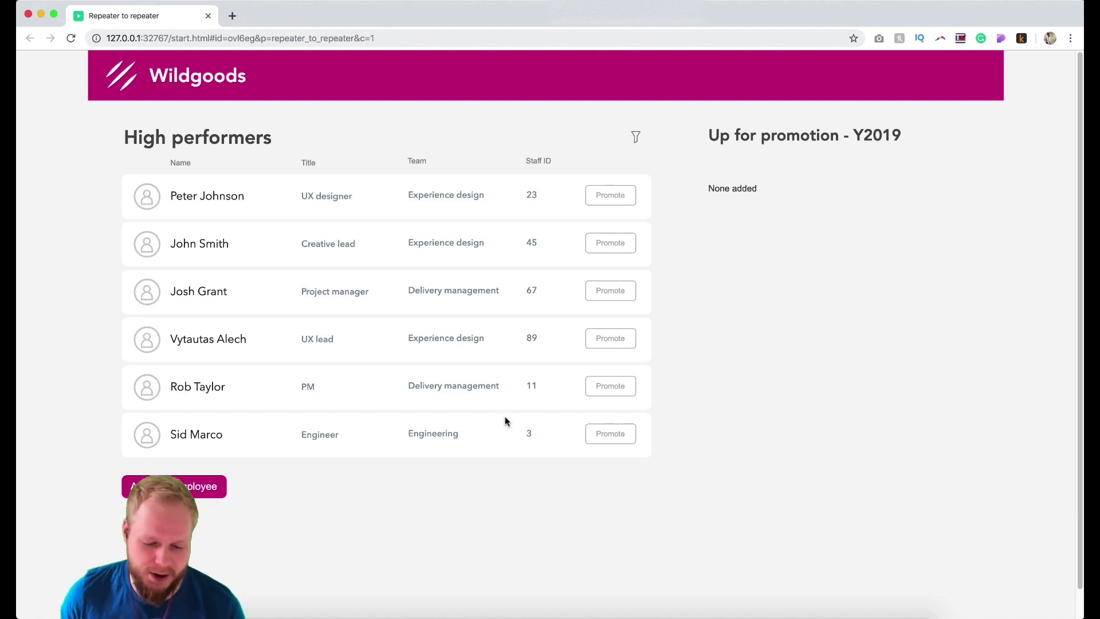
Toggle the Engineering team filter off and back on, then sort Staff ID descending.
{"action": "left_click", "coordinate": [636, 137]}
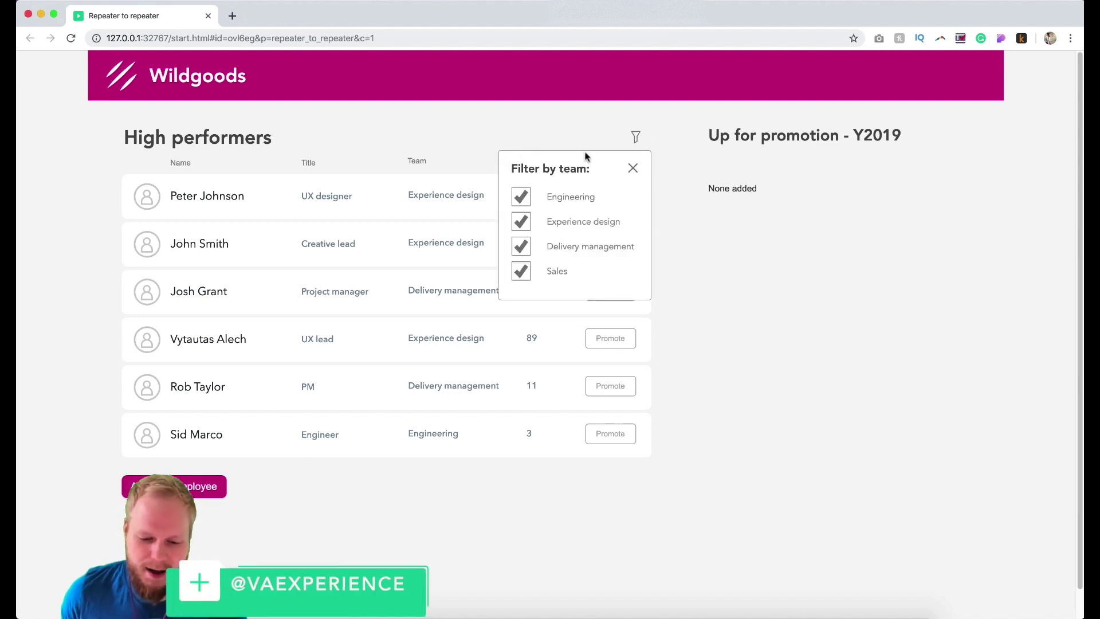
{"action": "left_click", "coordinate": [521, 196]}
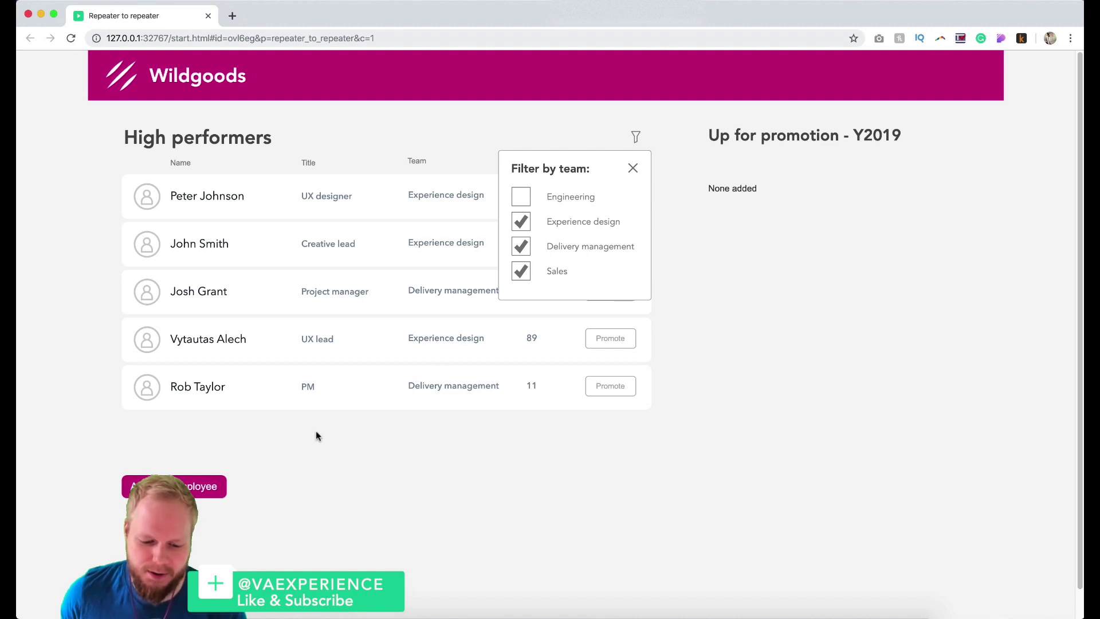
{"action": "left_click", "coordinate": [521, 196]}
{"action": "left_click", "coordinate": [633, 169]}
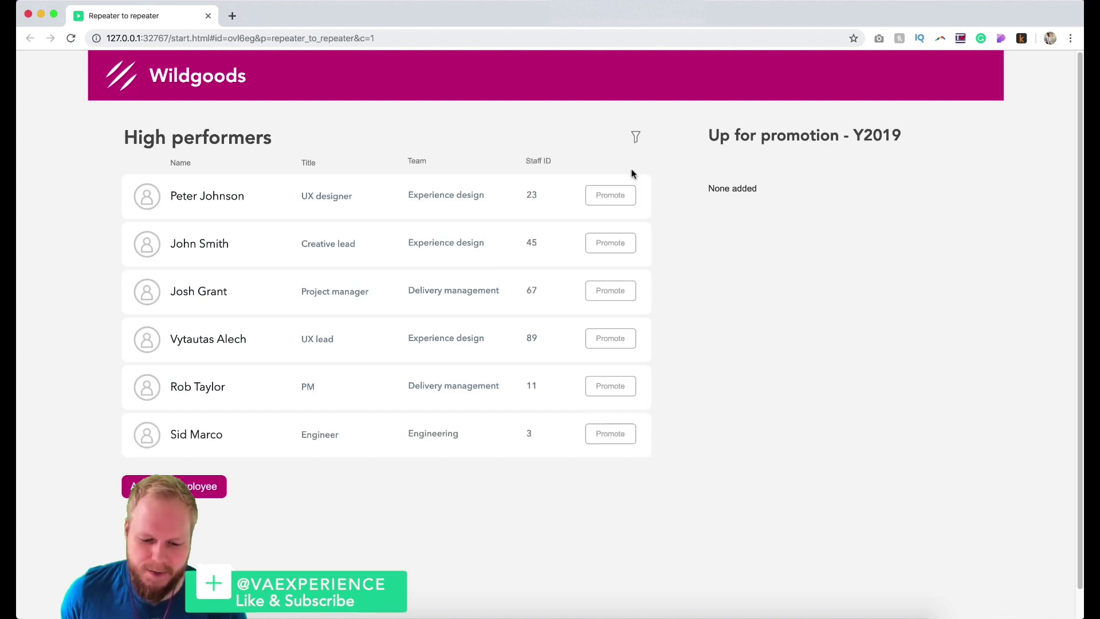
{"action": "left_click", "coordinate": [536, 165]}
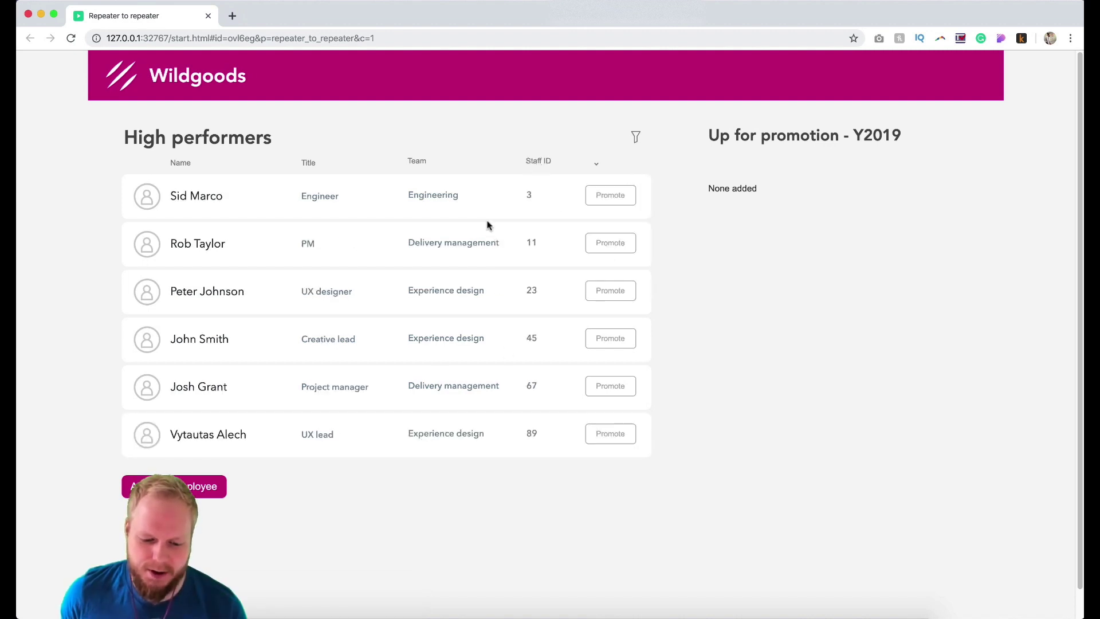
{"action": "left_click", "coordinate": [552, 167]}
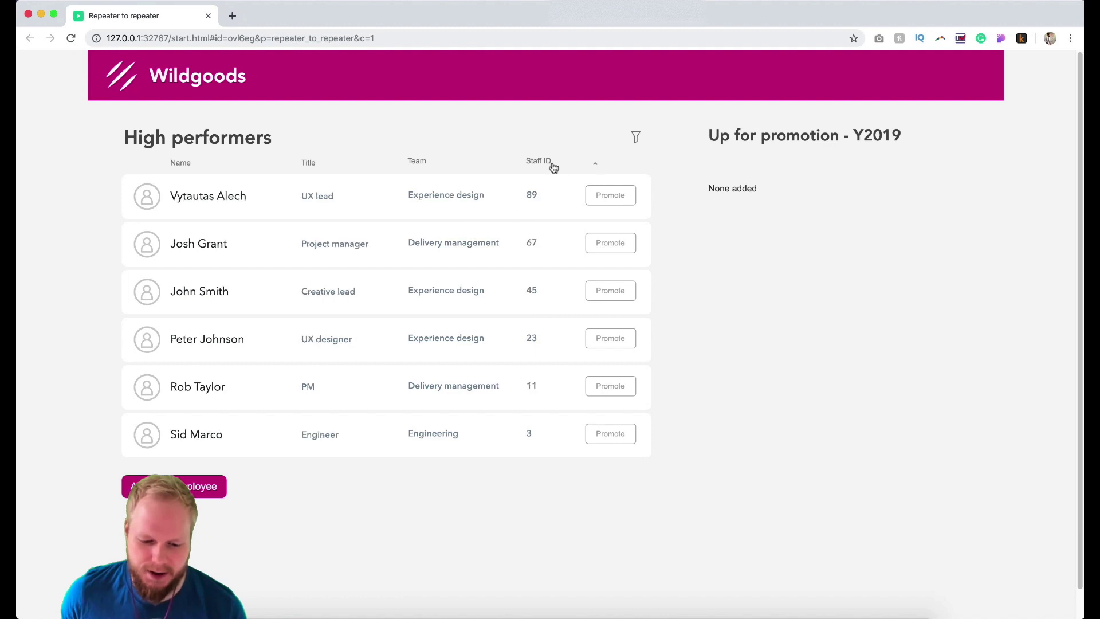
Promote and then remove the UX lead and project manager, reload, and promote the UX designer (ID 23).
{"action": "left_click", "coordinate": [606, 202]}
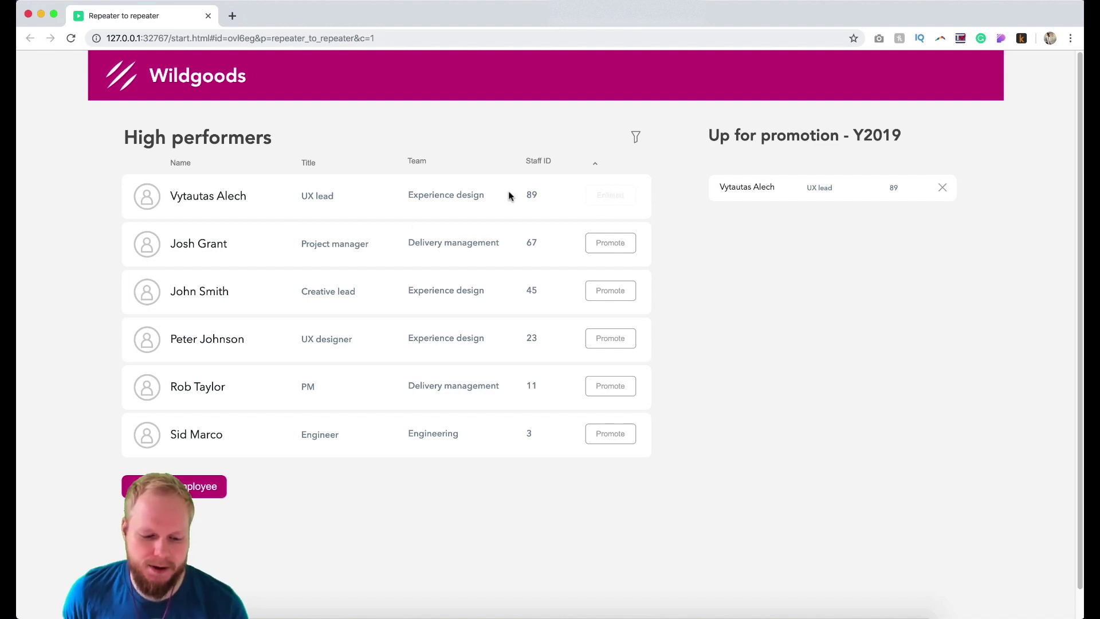
{"action": "left_click", "coordinate": [614, 250]}
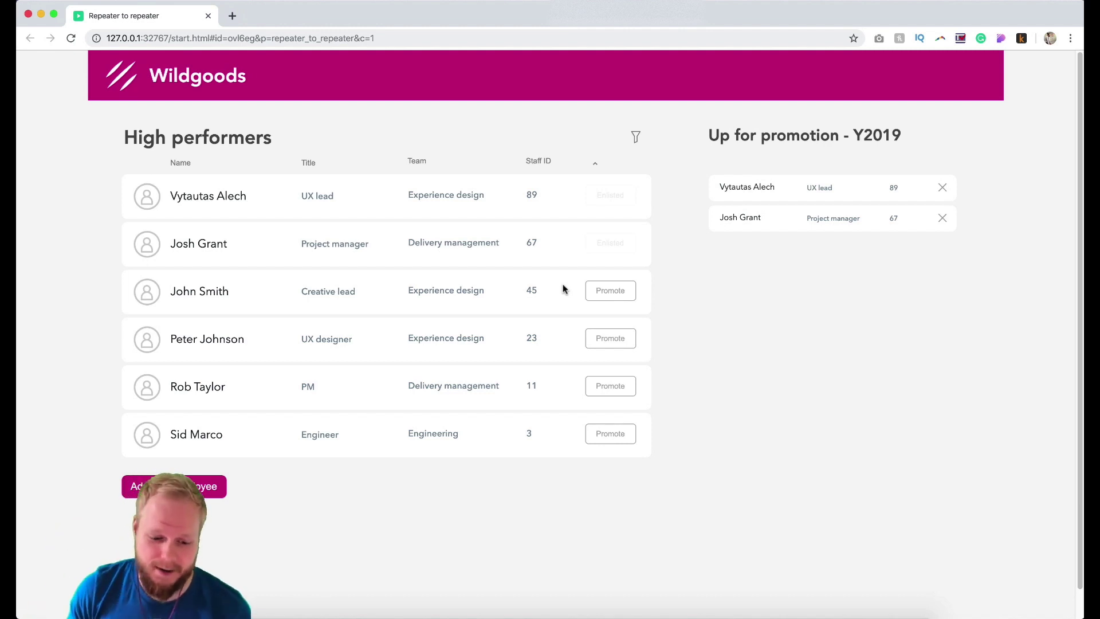
{"action": "left_click", "coordinate": [943, 218]}
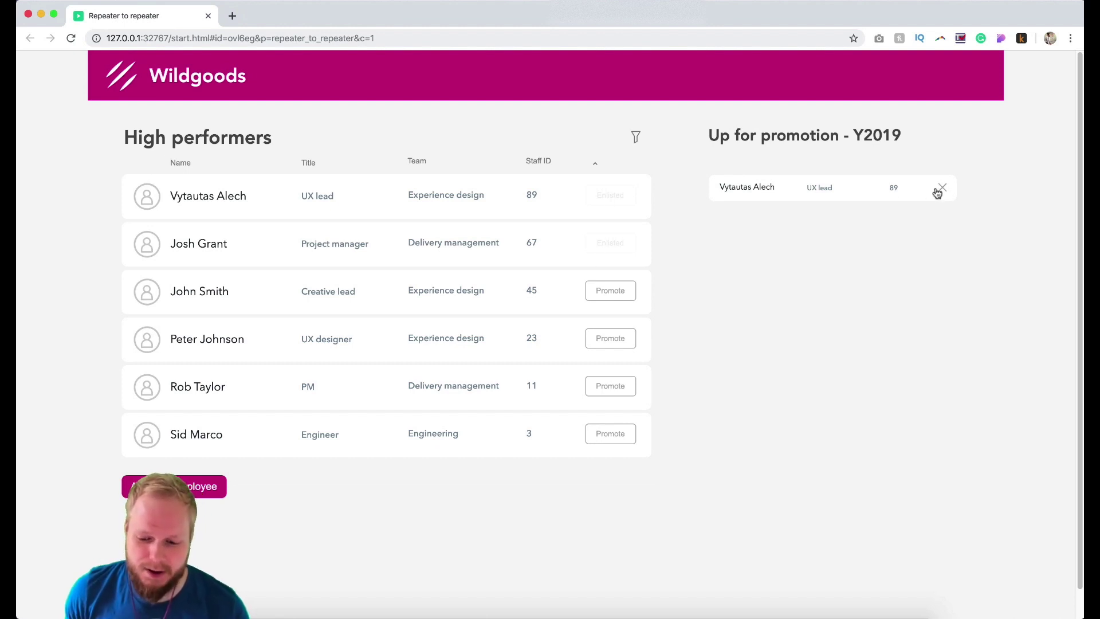
{"action": "left_click", "coordinate": [939, 189]}
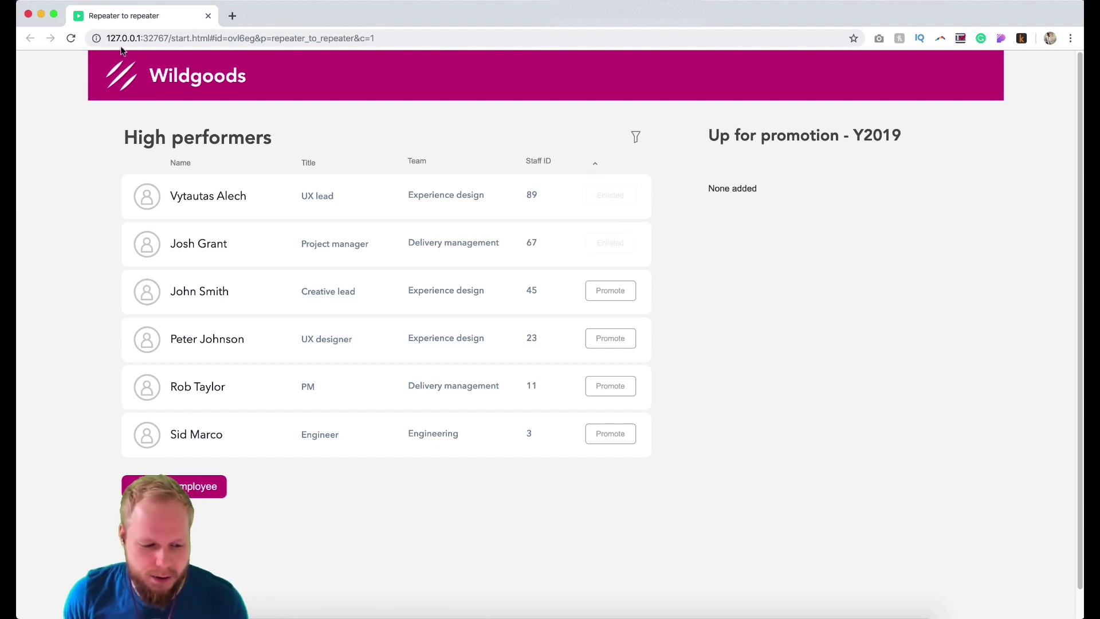
{"action": "left_click", "coordinate": [71, 38]}
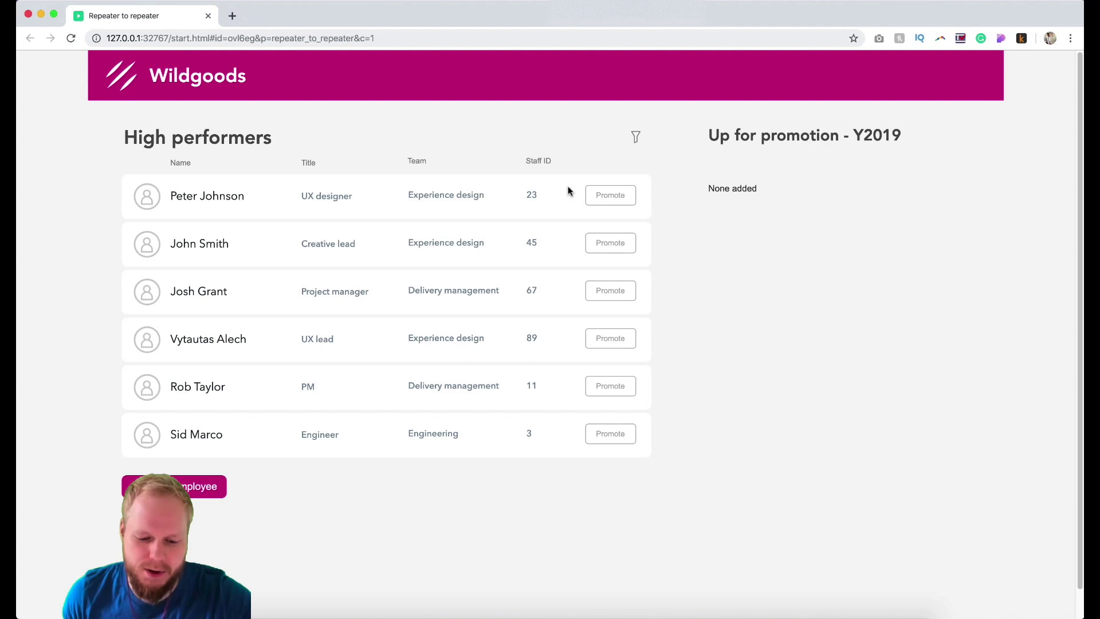
{"action": "left_click", "coordinate": [618, 196]}
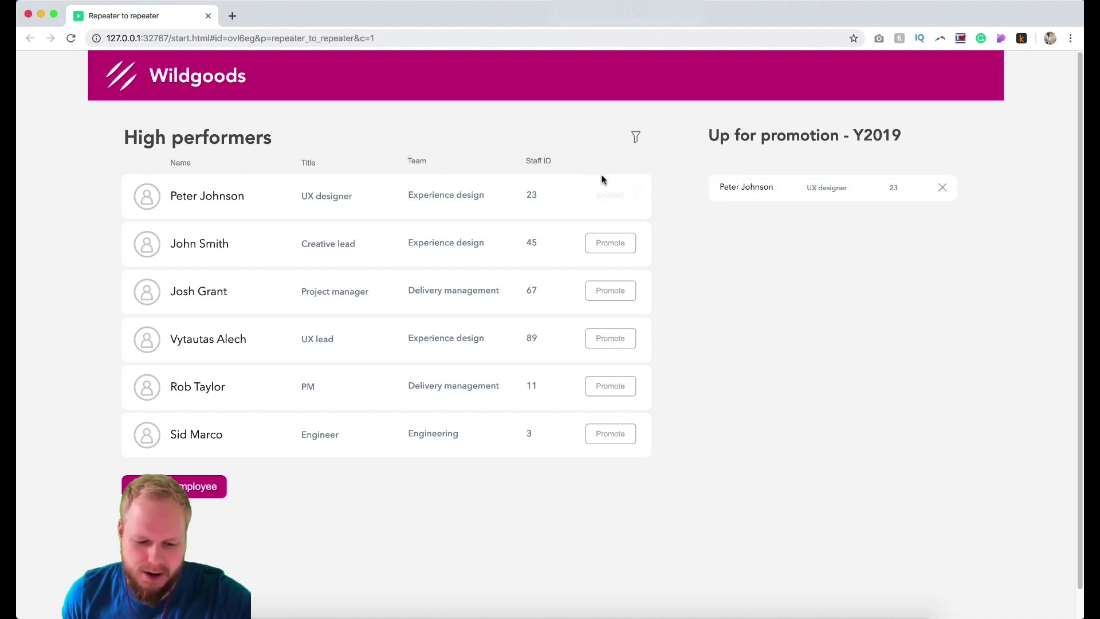
Close the preview and convert the Employee list row's background rectangle into dynamic panel ++BG-colour.
{"action": "left_click", "coordinate": [208, 15]}
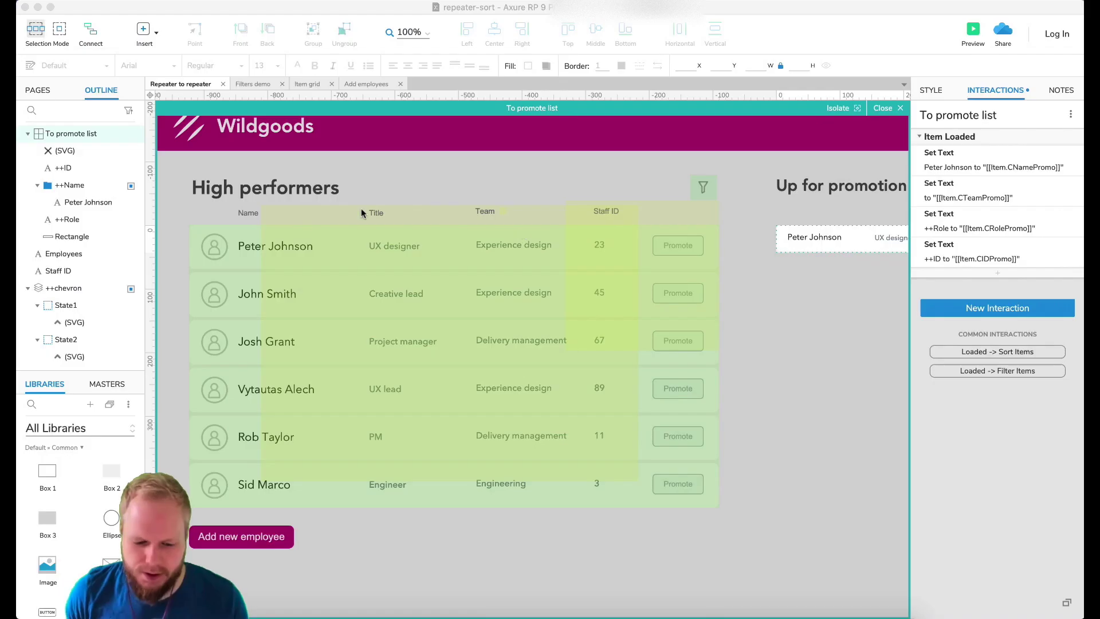
{"action": "left_click", "coordinate": [197, 262]}
{"action": "double_click", "coordinate": [204, 248]}
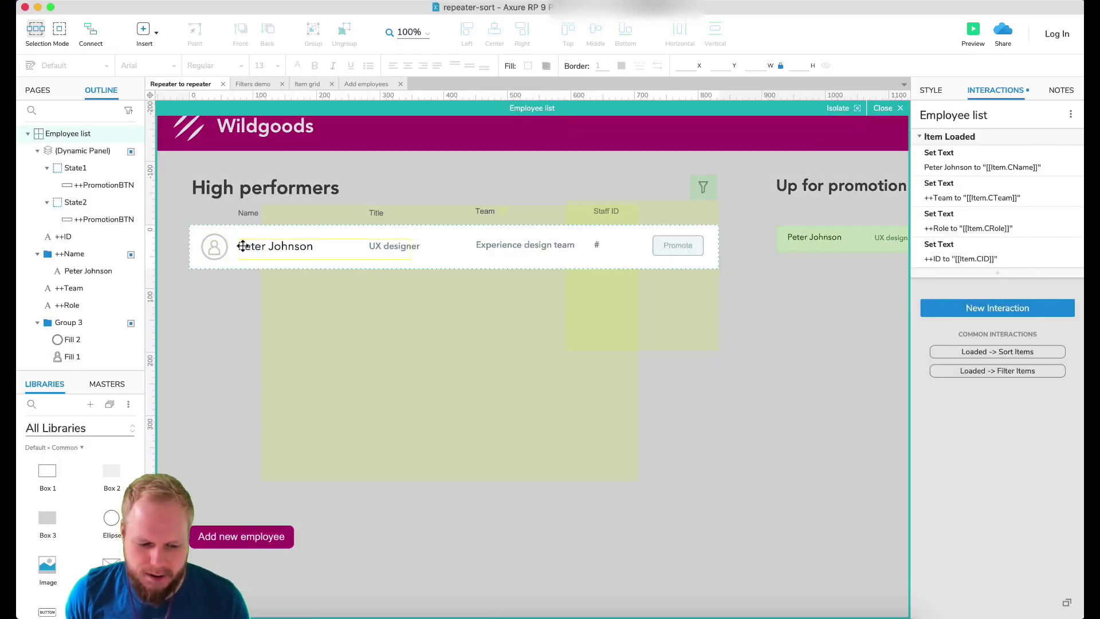
{"action": "left_click", "coordinate": [622, 255]}
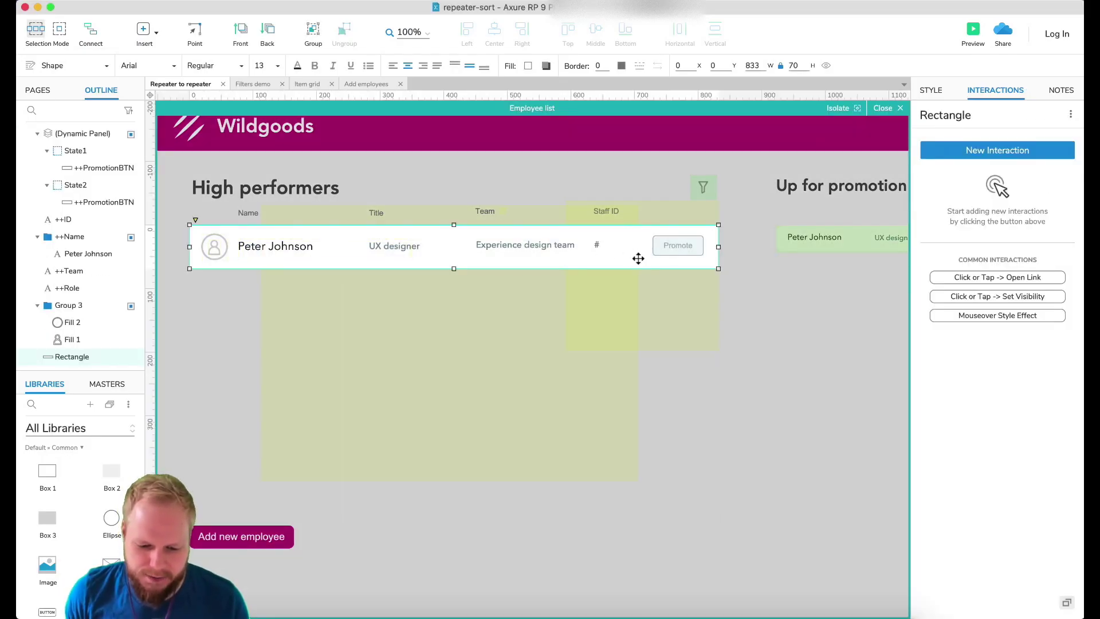
{"action": "right_click", "coordinate": [638, 259]}
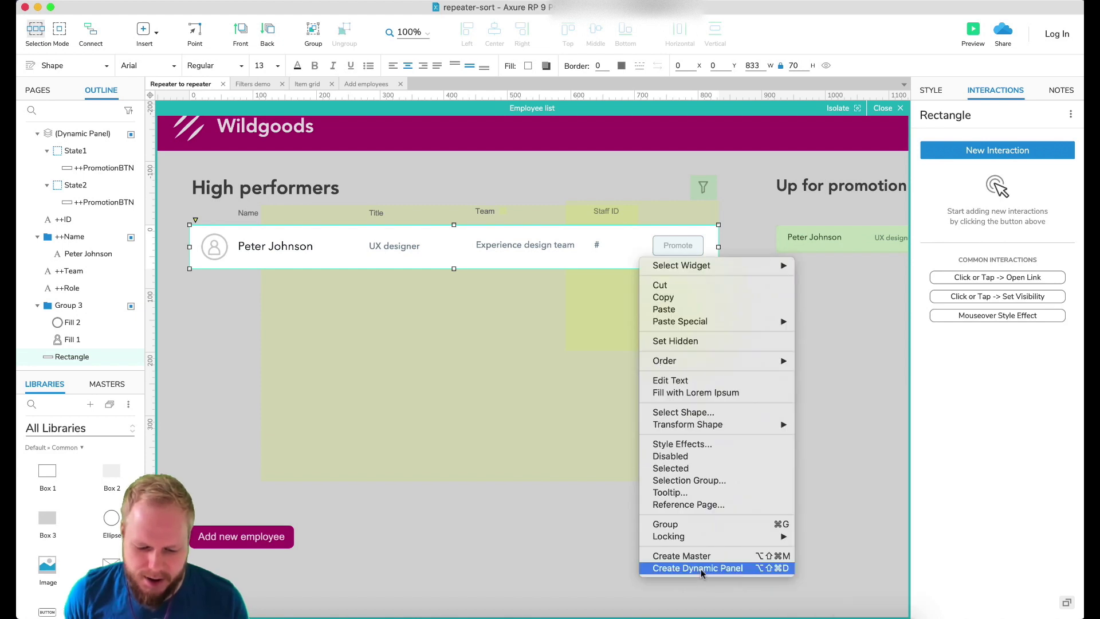
{"action": "key", "text": "Escape"}
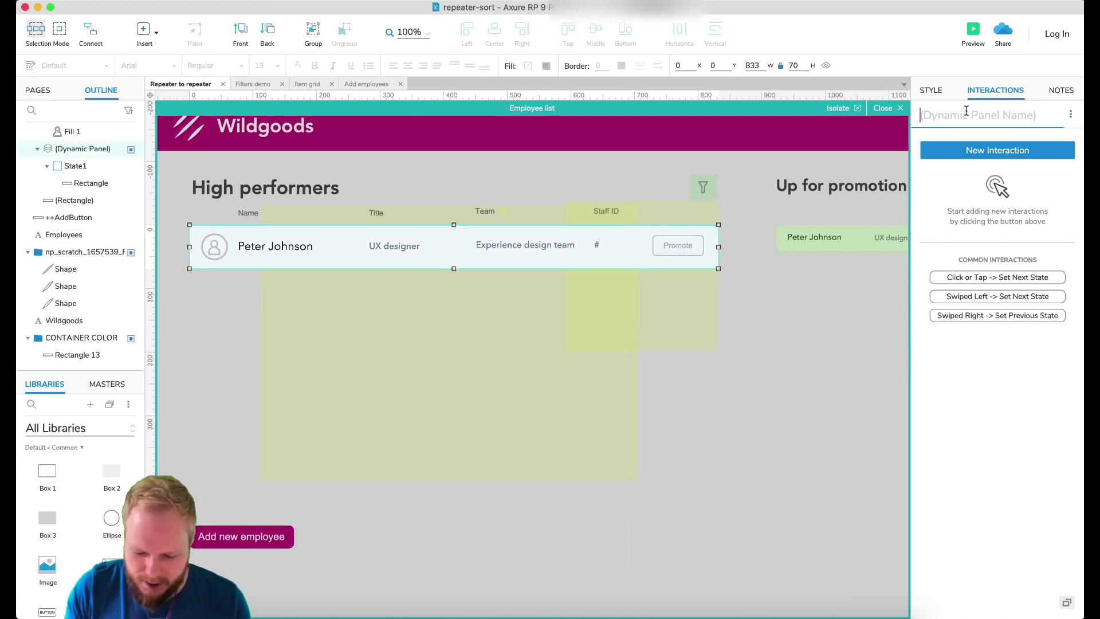
{"action": "type", "text": "++BG"}
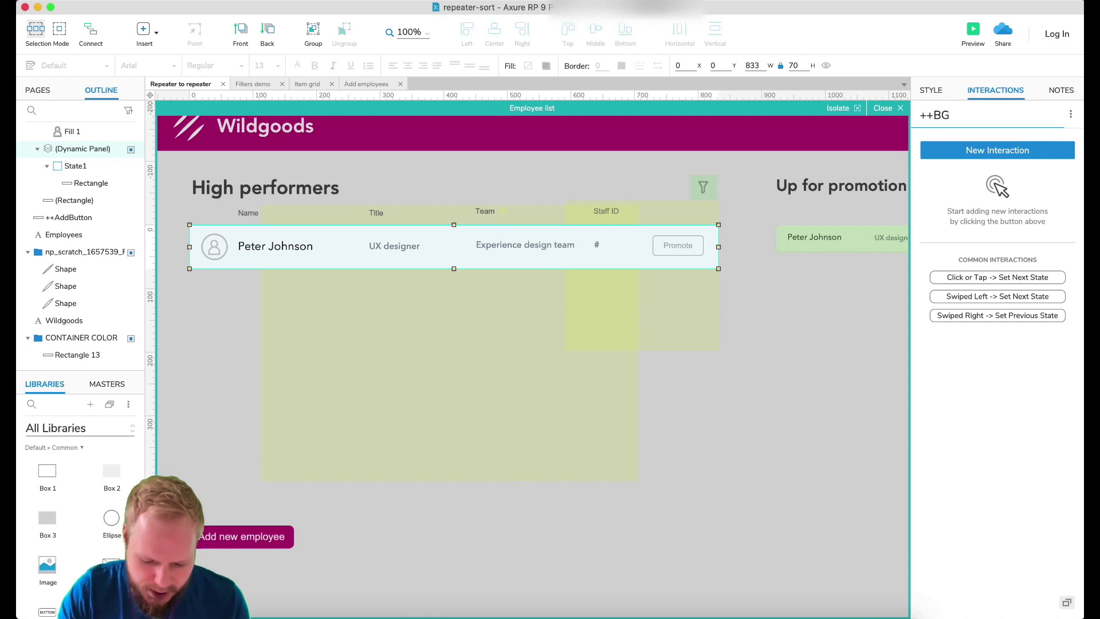
{"action": "type", "text": "-colour"}
{"action": "key", "text": "Return"}
Rename the panel's first state to default and duplicate it as a state named selected.
{"action": "double_click", "coordinate": [712, 229]}
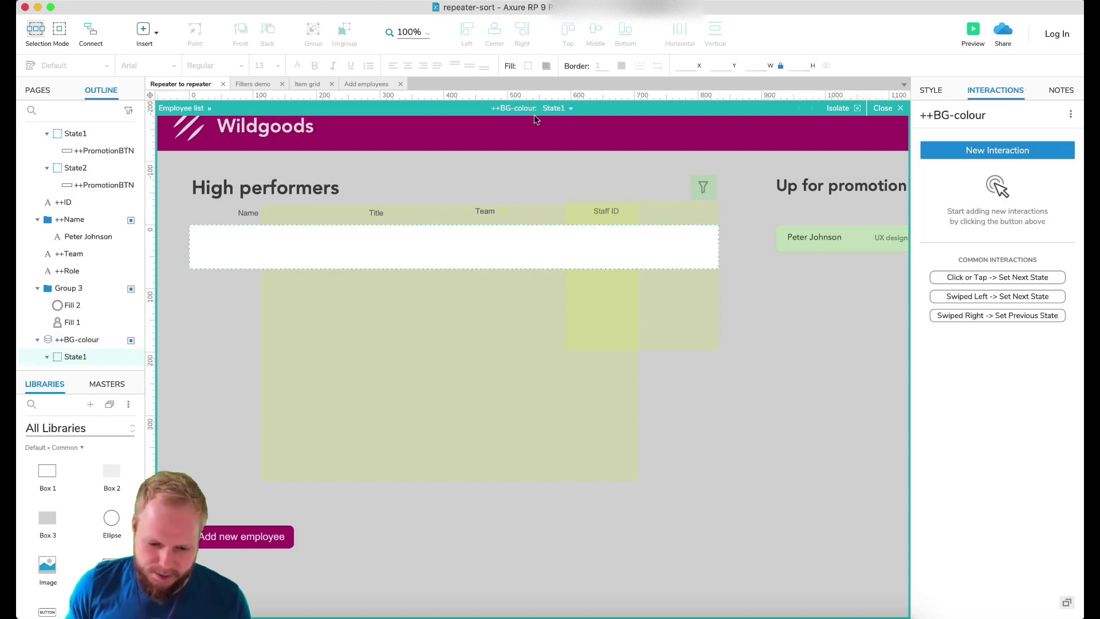
{"action": "left_click", "coordinate": [555, 112]}
{"action": "double_click", "coordinate": [570, 123]}
{"action": "type", "text": "default"}
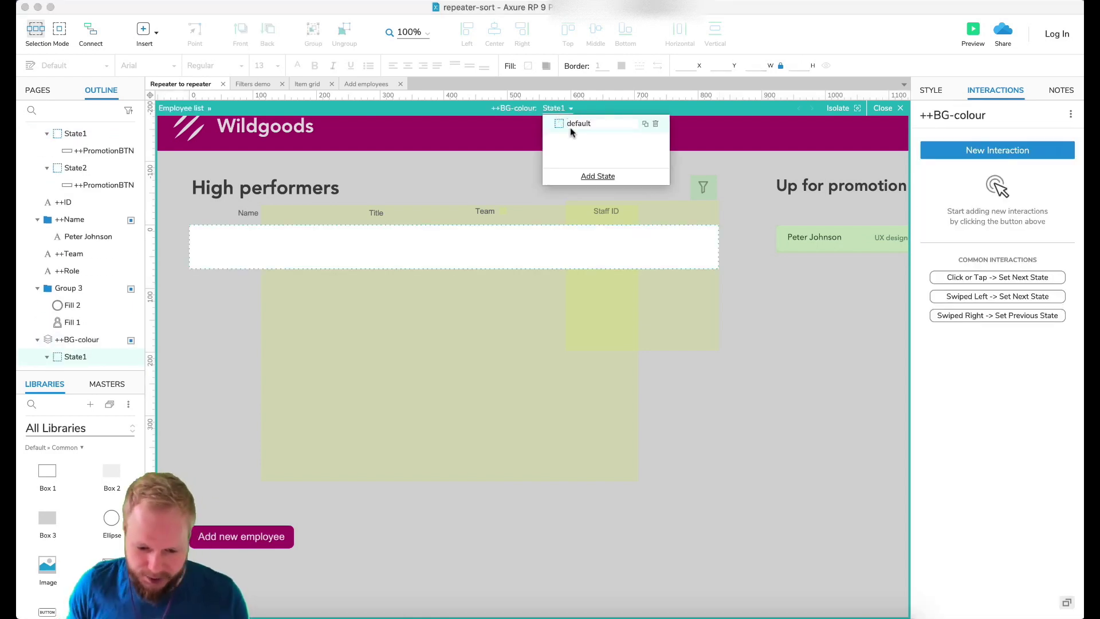
{"action": "left_click", "coordinate": [645, 124]}
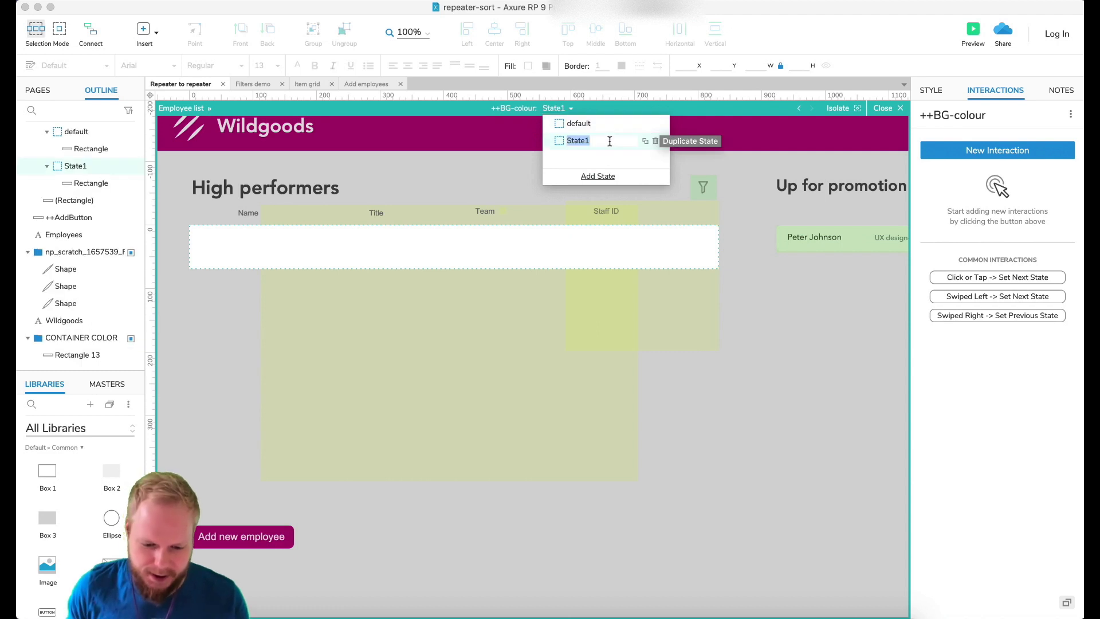
{"action": "type", "text": "selected"}
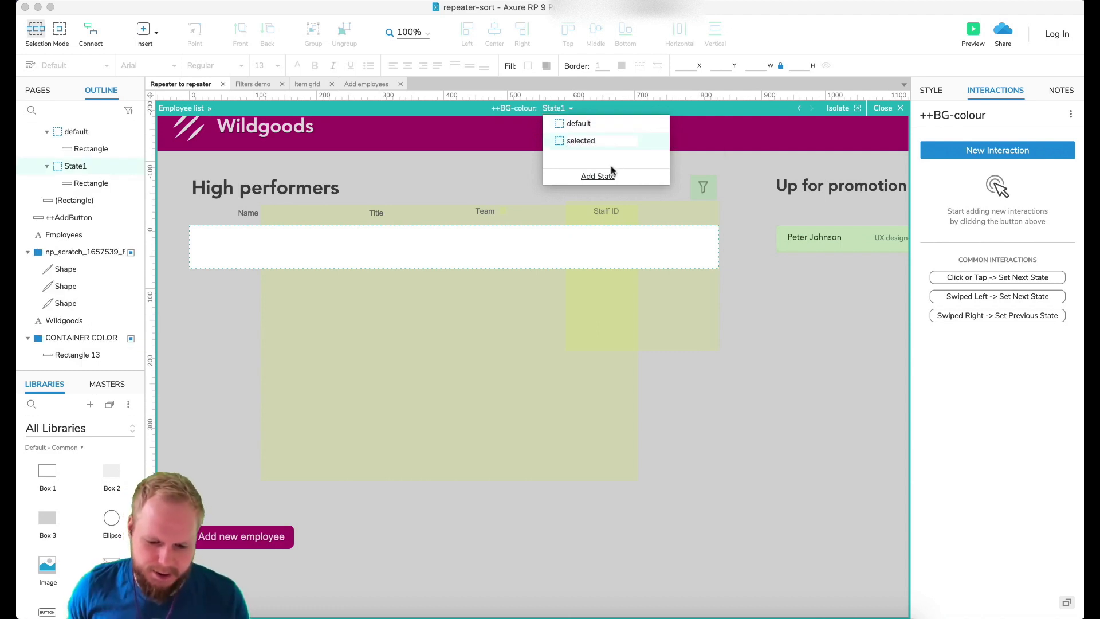
{"action": "key", "text": "Return"}
Fill the rectangle in the selected state with light green #CAF982.
{"action": "left_click", "coordinate": [486, 228]}
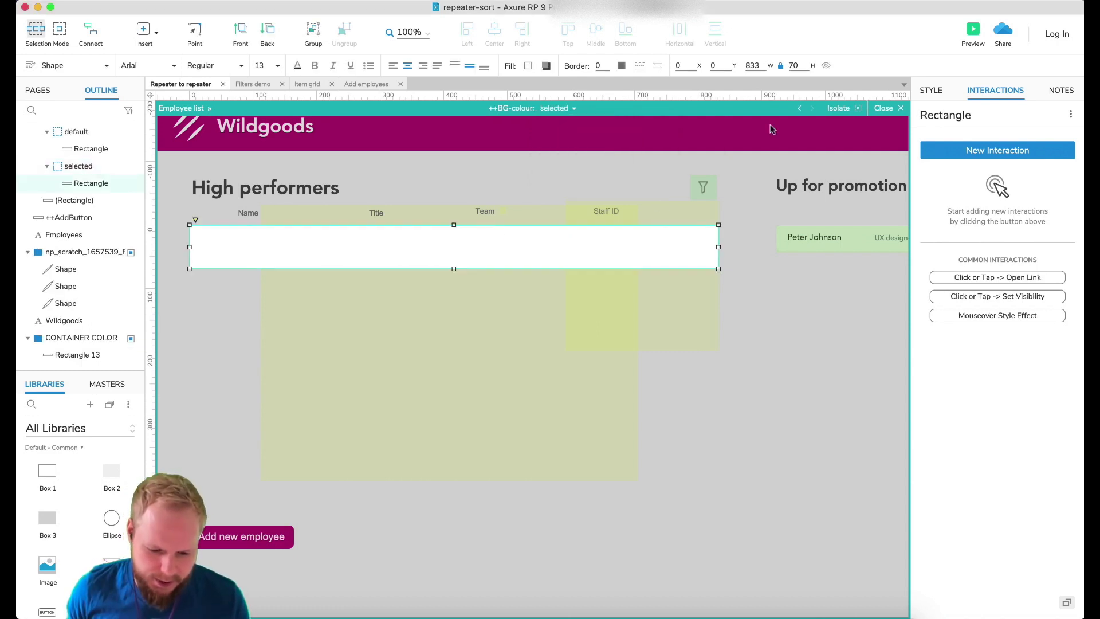
{"action": "left_click", "coordinate": [527, 65]}
{"action": "left_click", "coordinate": [590, 181]}
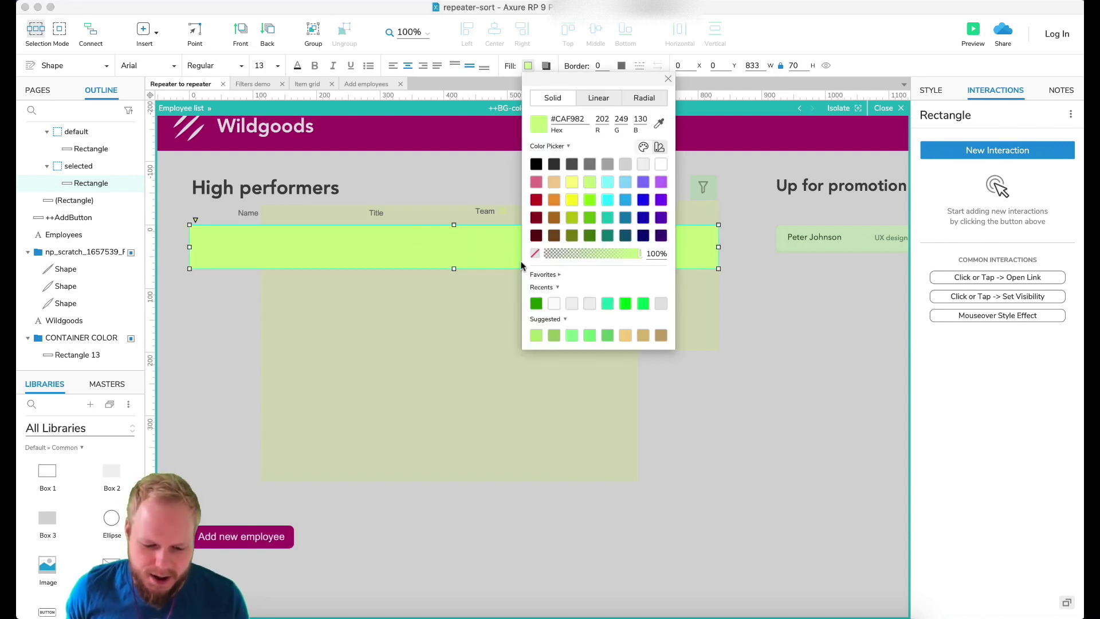
{"action": "key", "text": "Escape"}
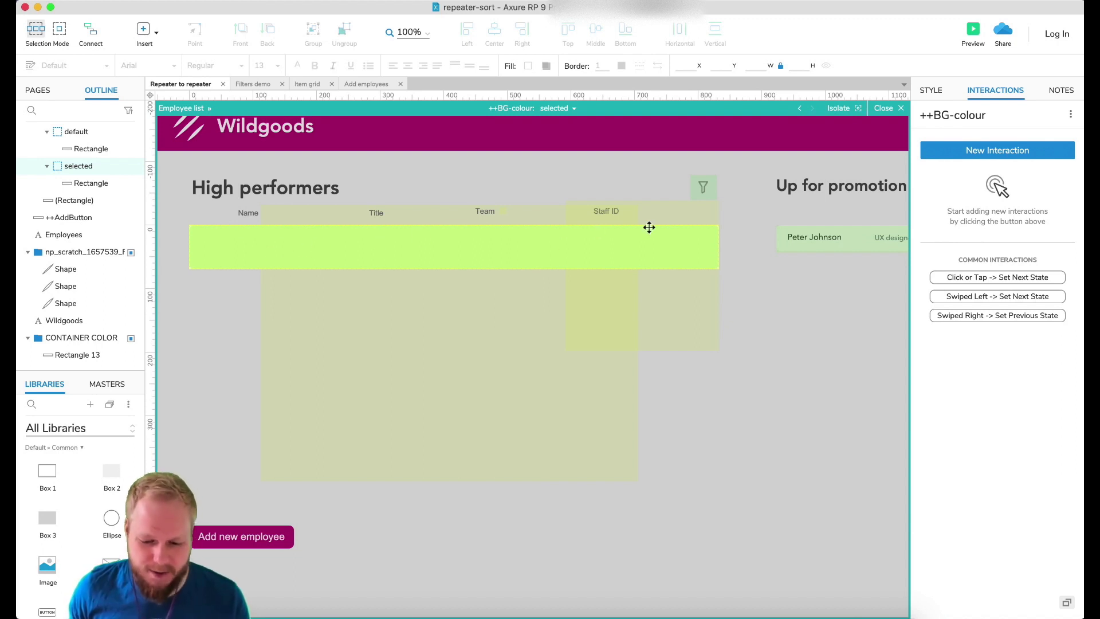
Select the ++PromotionBTN button inside the Employee list repeater's Promote panel.
{"action": "left_click", "coordinate": [895, 108]}
{"action": "left_click", "coordinate": [237, 245]}
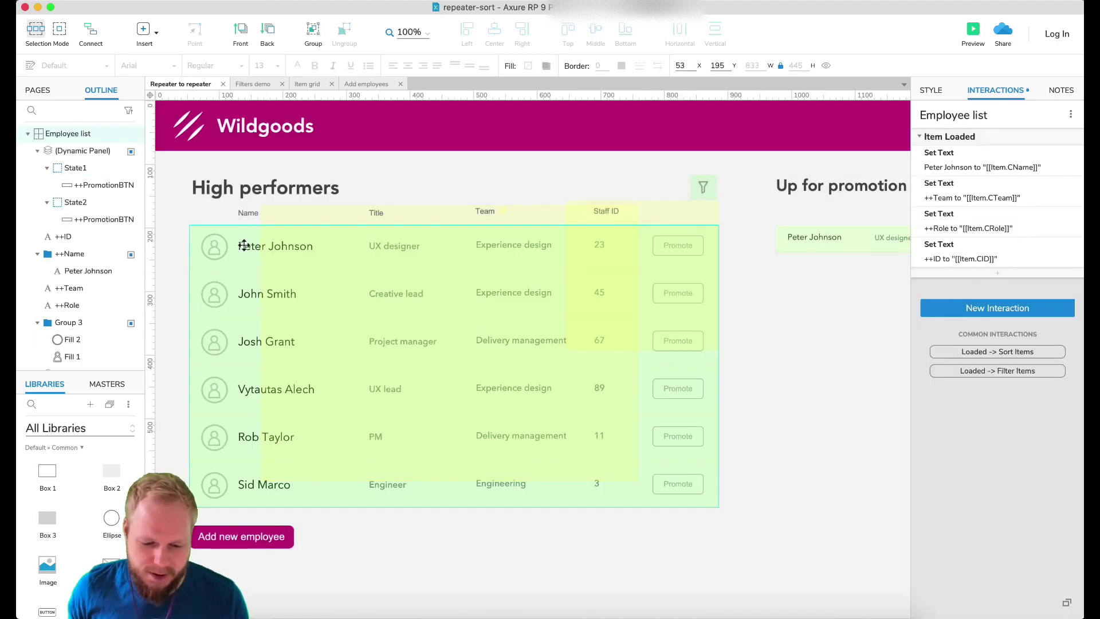
{"action": "double_click", "coordinate": [244, 245]}
{"action": "left_click", "coordinate": [676, 244]}
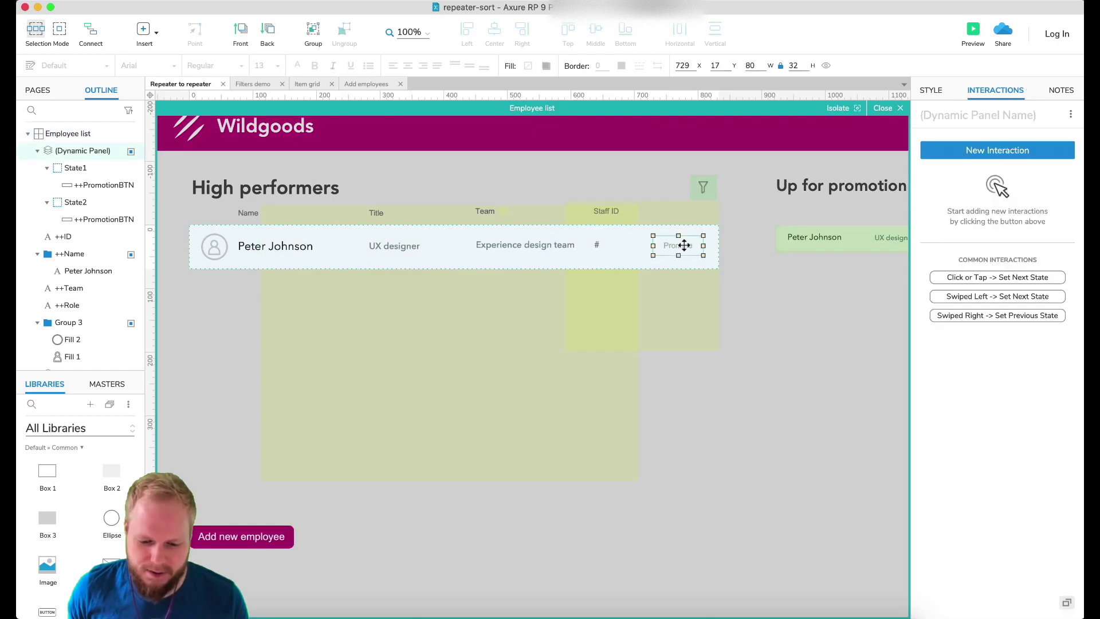
{"action": "double_click", "coordinate": [688, 247]}
{"action": "left_click", "coordinate": [685, 245]}
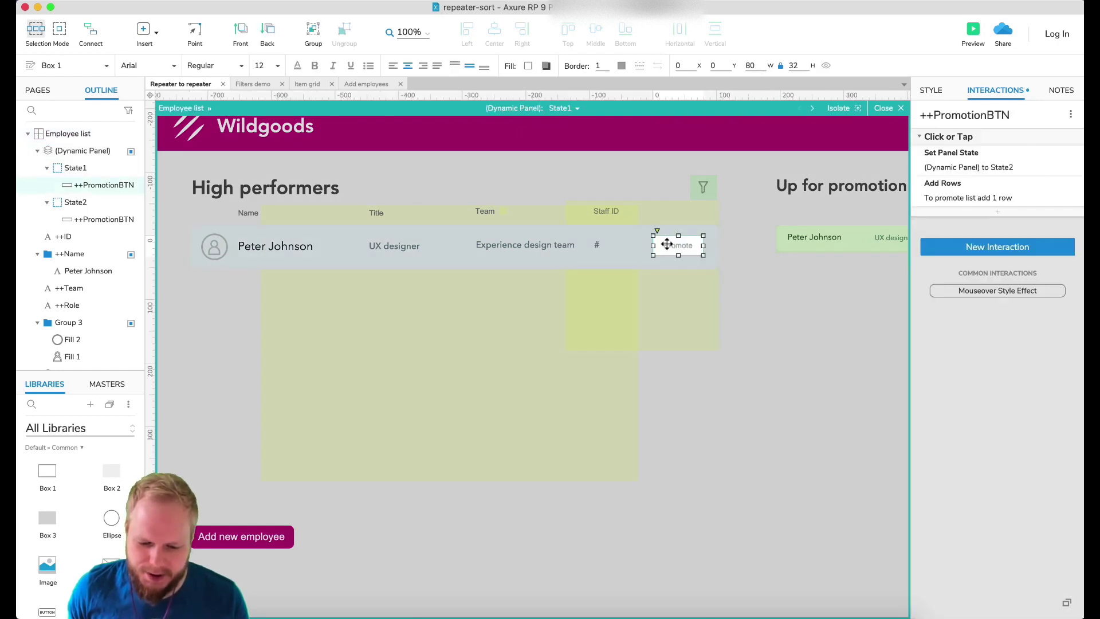
Add a Set Panel State action to the Promote click, setting ++BG-colour to selected.
{"action": "left_click", "coordinate": [997, 212]}
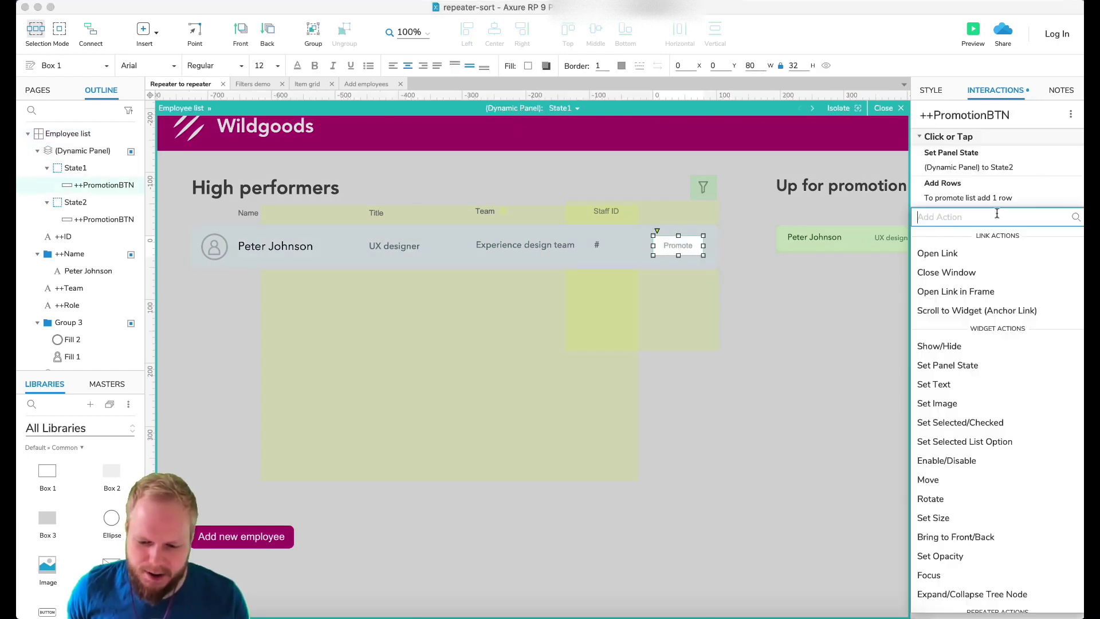
{"action": "left_click", "coordinate": [975, 365]}
{"action": "left_click", "coordinate": [982, 369]}
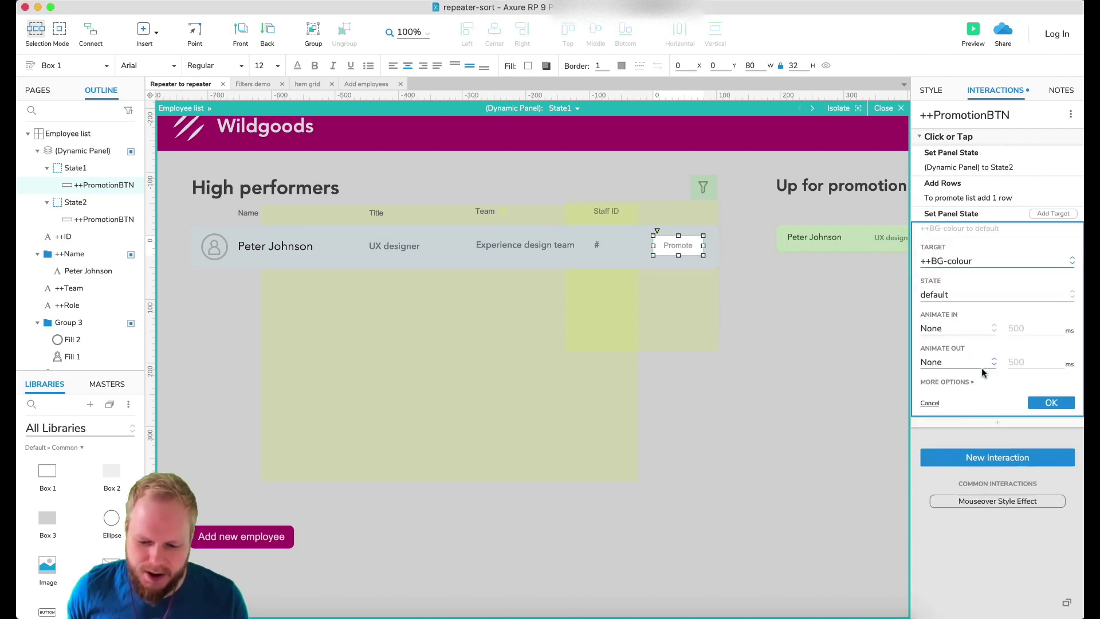
{"action": "left_click", "coordinate": [941, 293]}
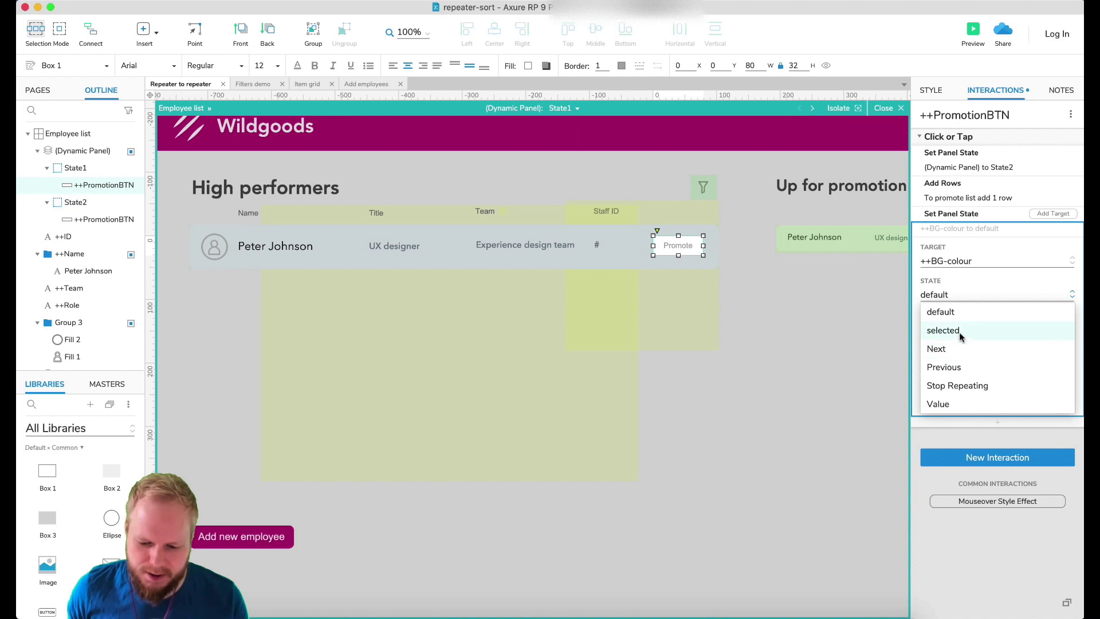
{"action": "left_click", "coordinate": [961, 333]}
{"action": "left_click", "coordinate": [1059, 406]}
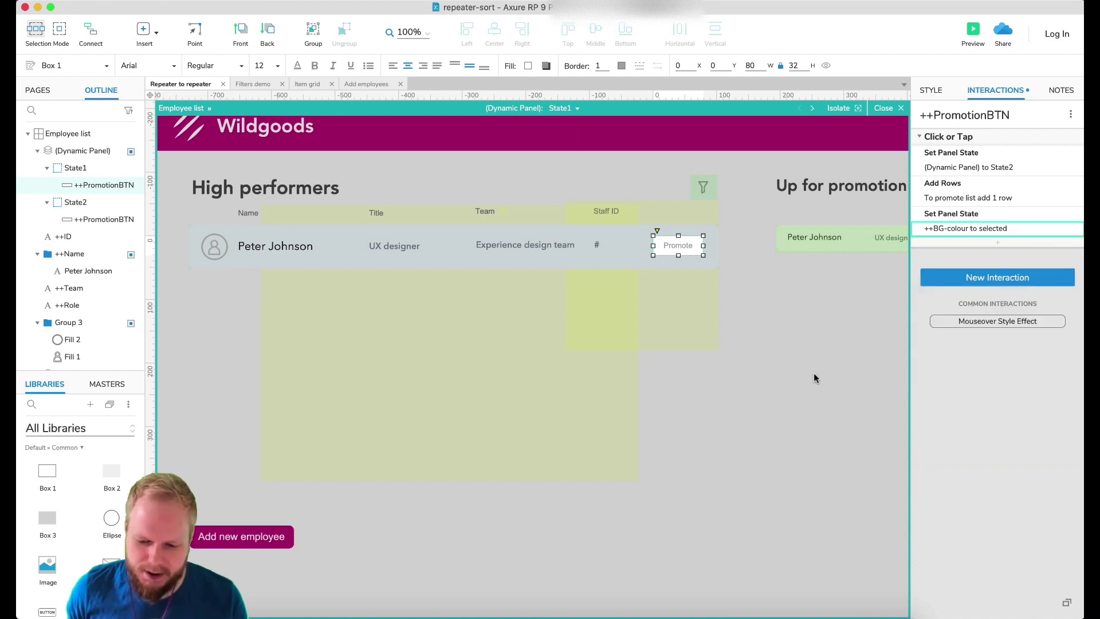
{"action": "left_click", "coordinate": [819, 358]}
Preview the page and promote the first, third and fourth employees (IDs 23, 67, 89).
{"action": "left_click", "coordinate": [973, 29]}
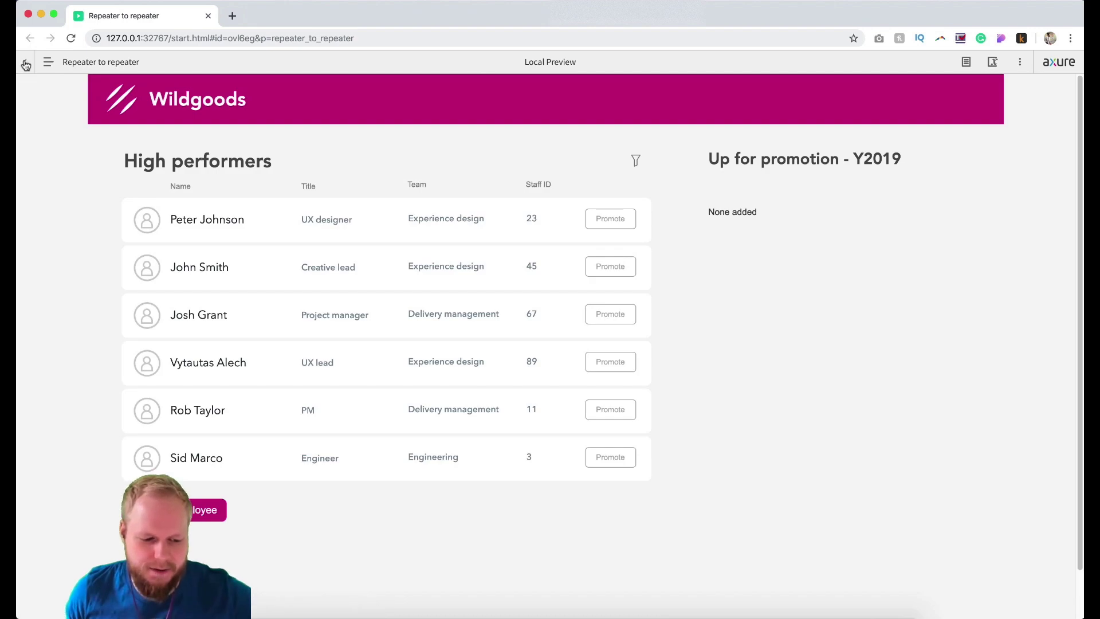
{"action": "left_click", "coordinate": [25, 64]}
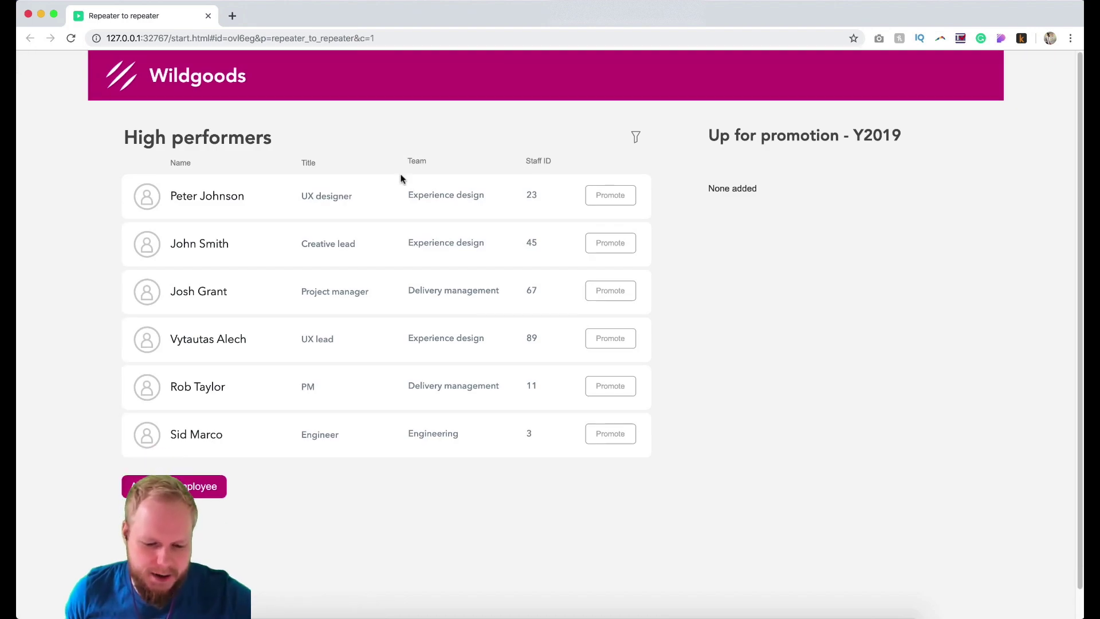
{"action": "left_click", "coordinate": [606, 195]}
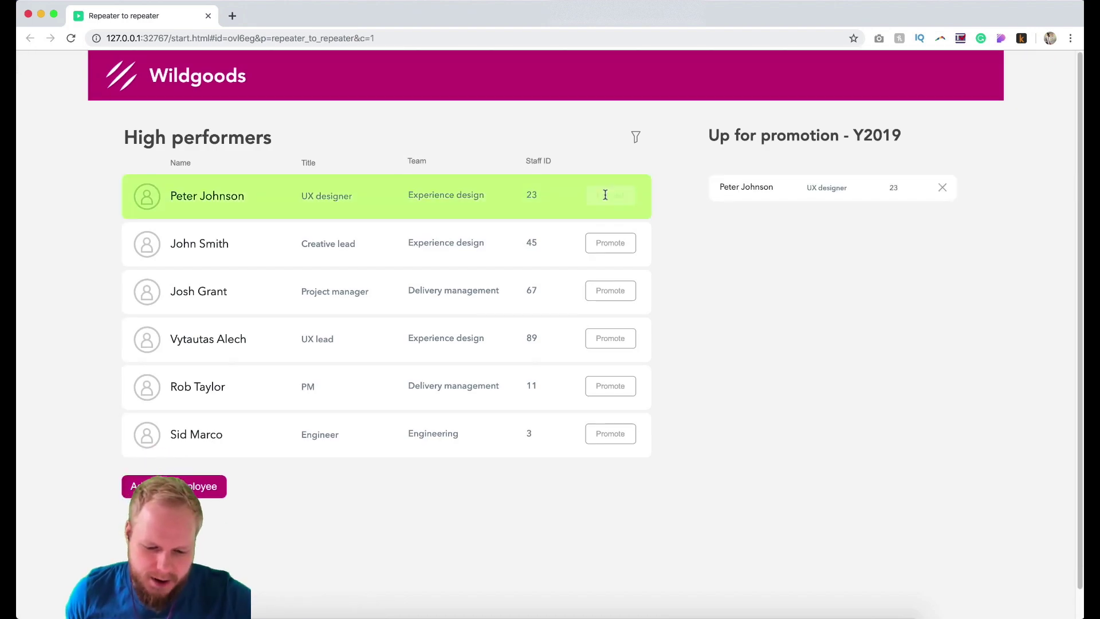
{"action": "left_click", "coordinate": [617, 292]}
{"action": "left_click", "coordinate": [618, 337]}
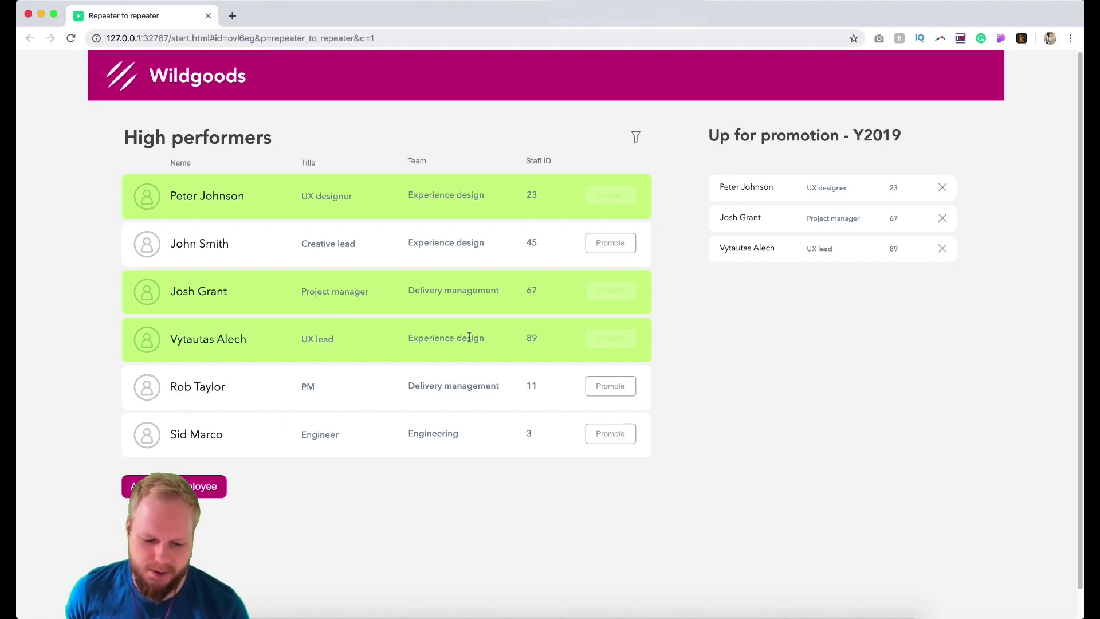
{"action": "left_click_drag", "start_coordinate": [403, 337], "coordinate": [500, 338]}
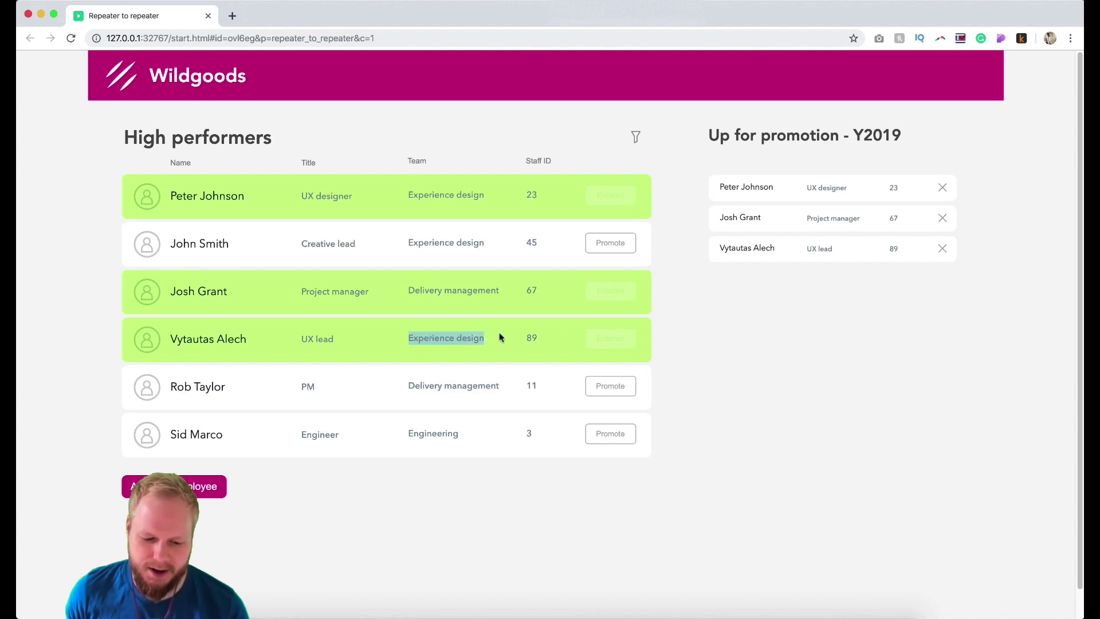
{"action": "left_click", "coordinate": [710, 401]}
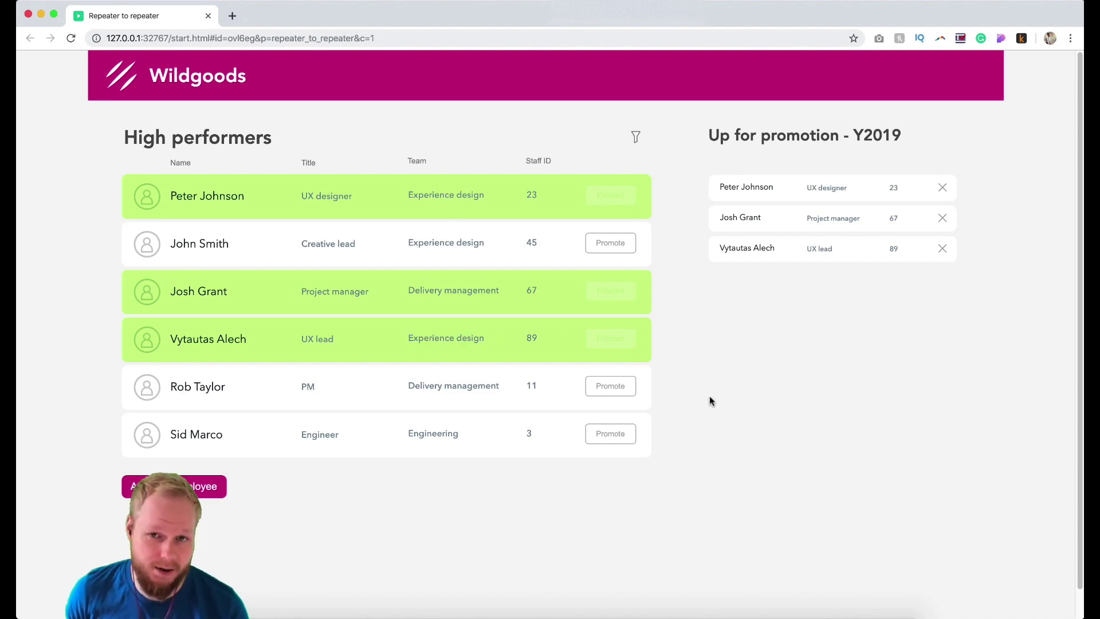
Close the preview and place a copy of the Add new employee button to its right.
{"action": "left_click", "coordinate": [208, 15]}
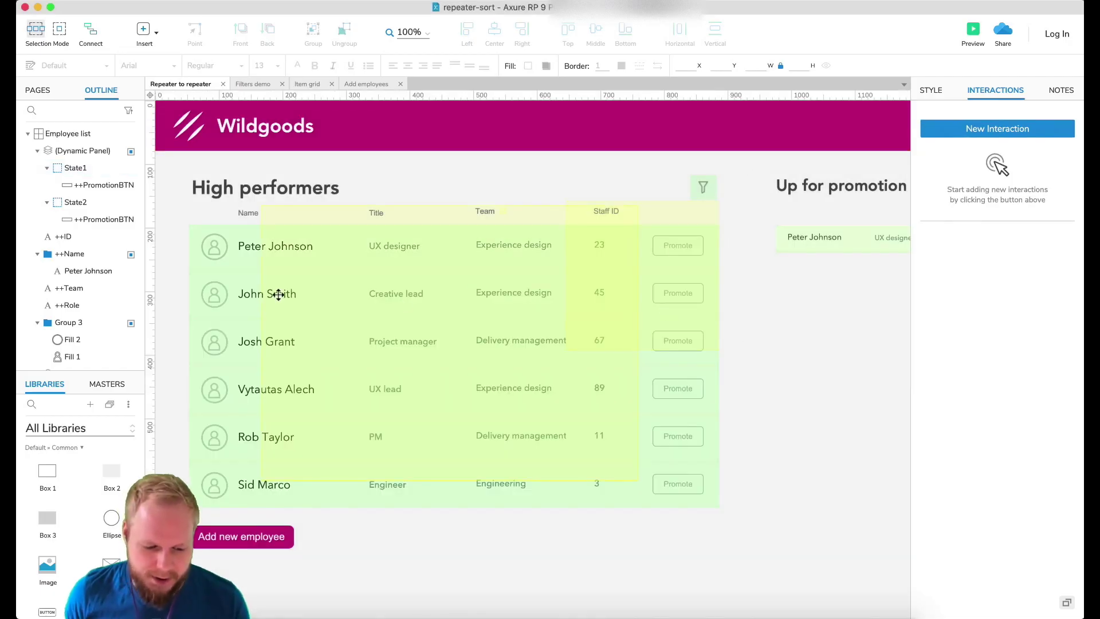
{"action": "left_click", "coordinate": [238, 291]}
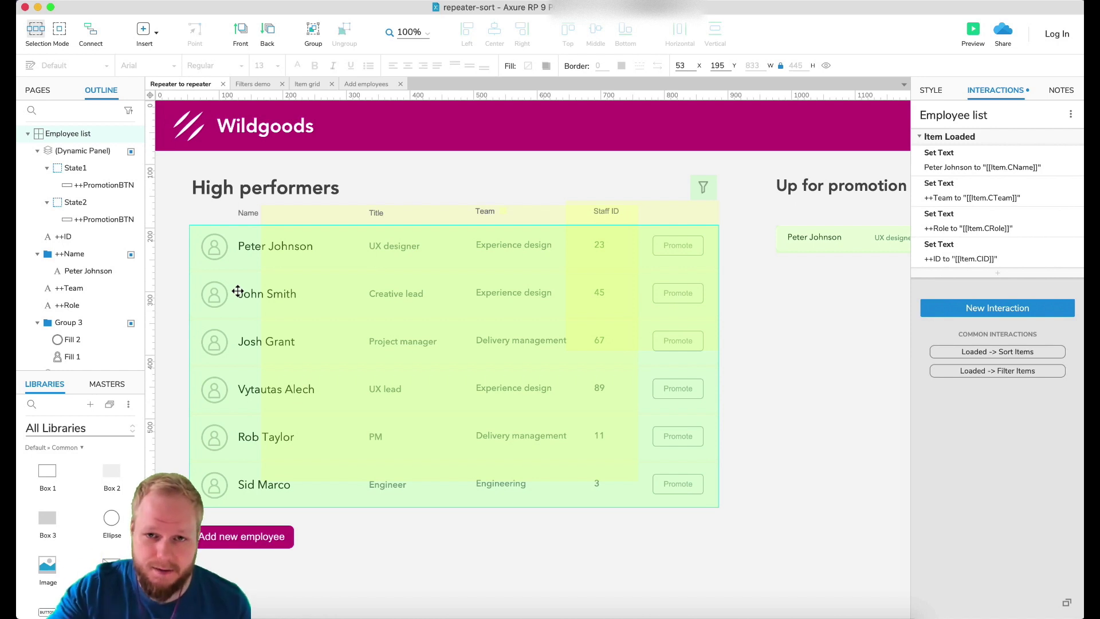
{"action": "left_click", "coordinate": [788, 419]}
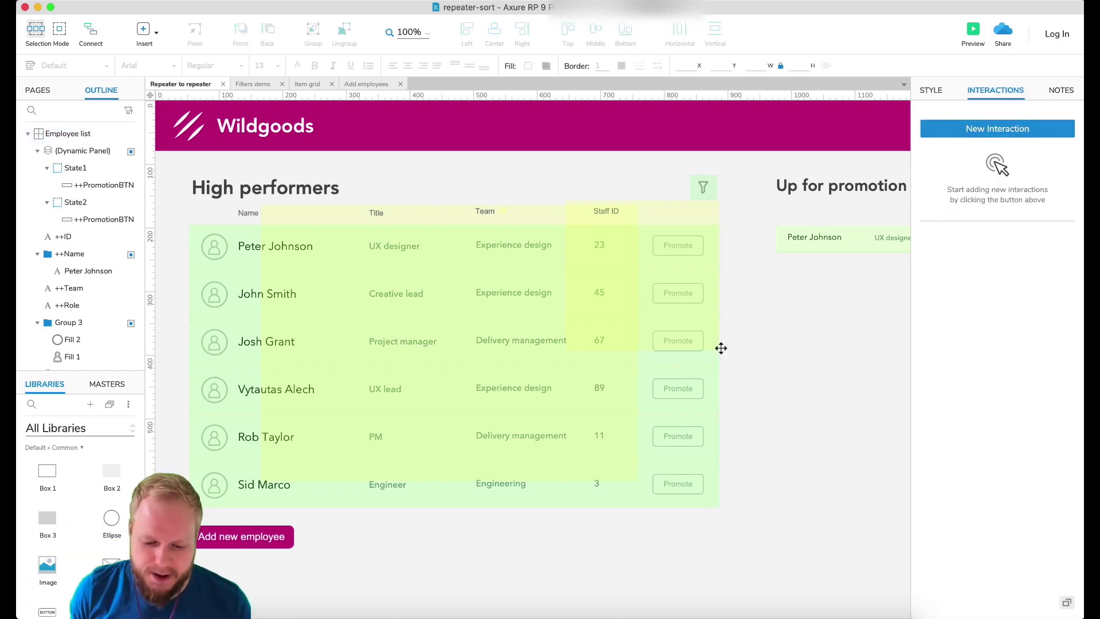
{"action": "left_click", "coordinate": [267, 534]}
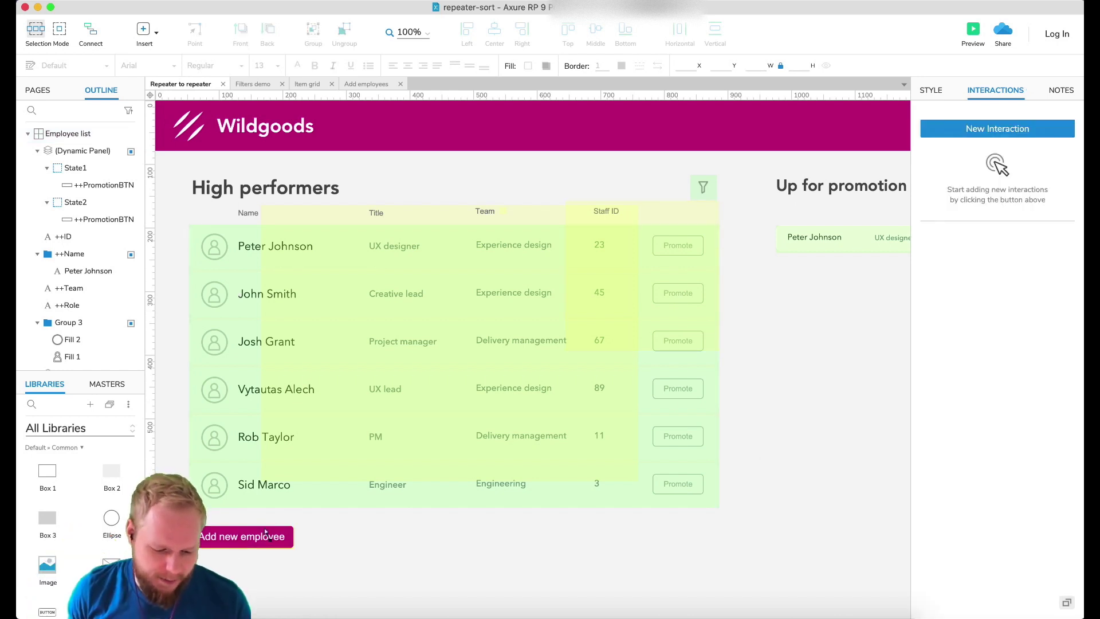
{"action": "left_click_drag", "start_coordinate": [267, 534], "coordinate": [373, 536]}
Label the copied button 'Demo - highlight' and give it a teal-green fill.
{"action": "double_click", "coordinate": [374, 536]}
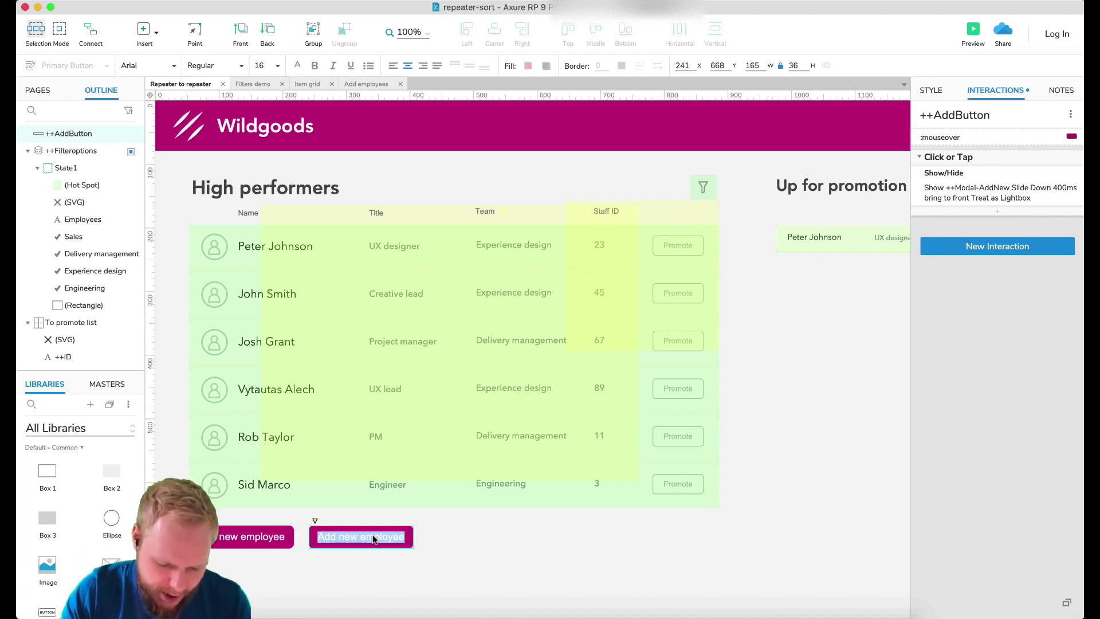
{"action": "type", "text": "Demo - highlight"}
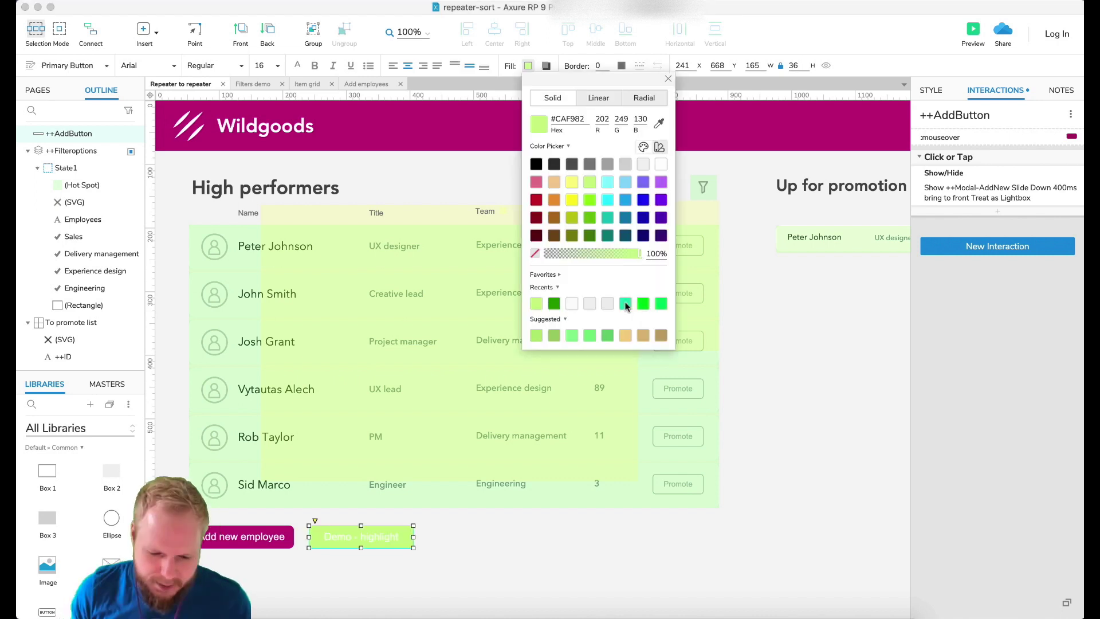
{"action": "left_click", "coordinate": [626, 307]}
{"action": "left_click", "coordinate": [540, 552]}
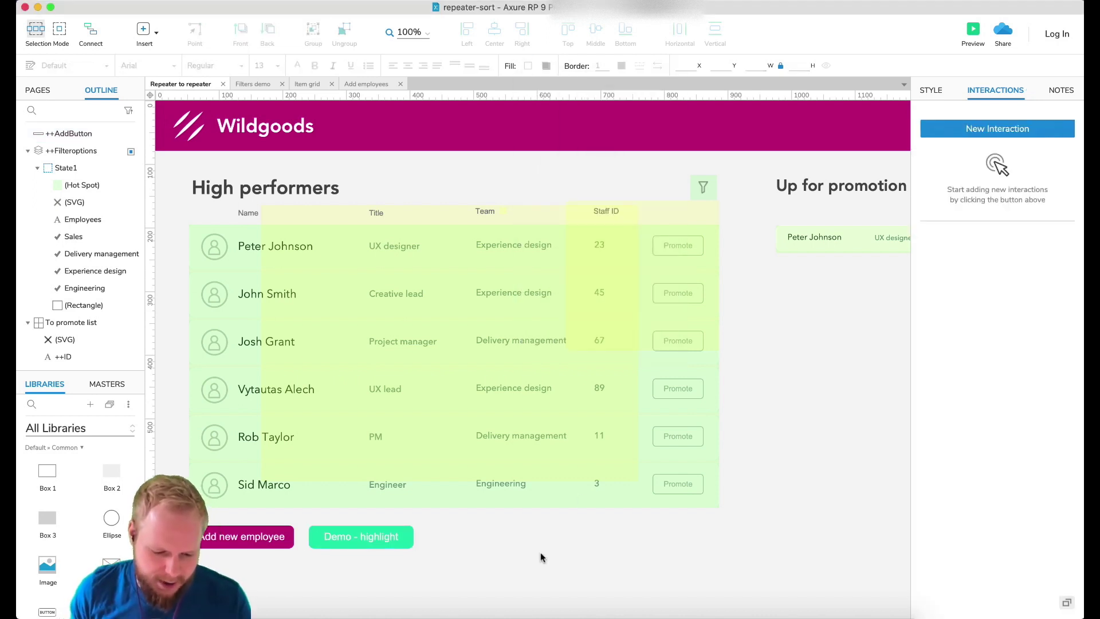
Inspect the Demo - highlight button and the Employee list repeater.
{"action": "left_click", "coordinate": [390, 528]}
{"action": "scroll", "coordinate": [670, 309], "scroll_direction": "up", "scroll_amount": 2}
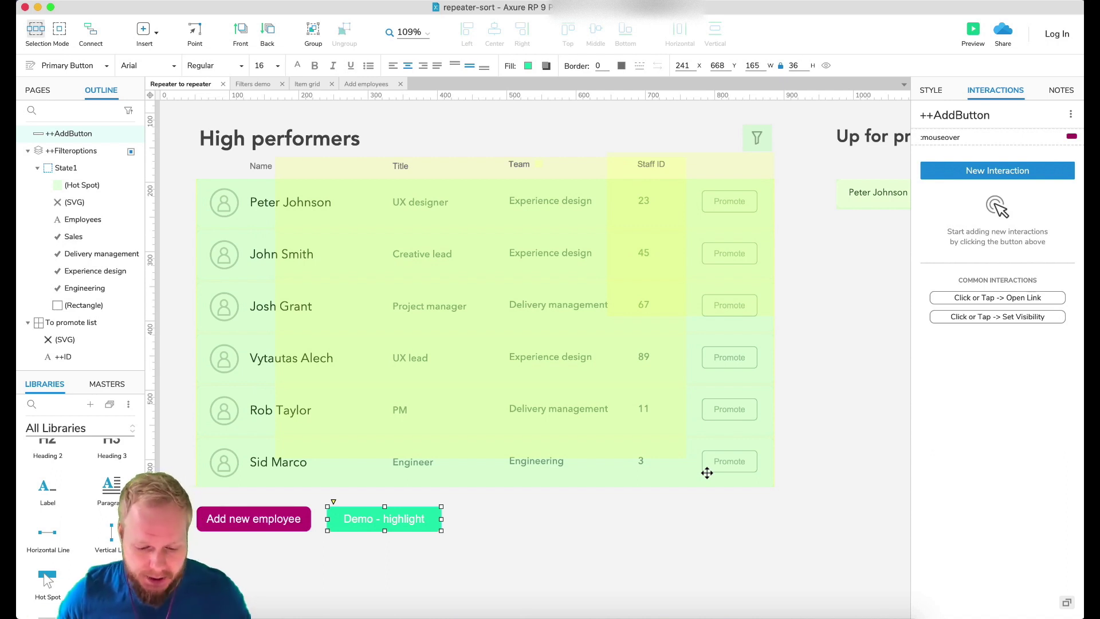
{"action": "left_click", "coordinate": [551, 536]}
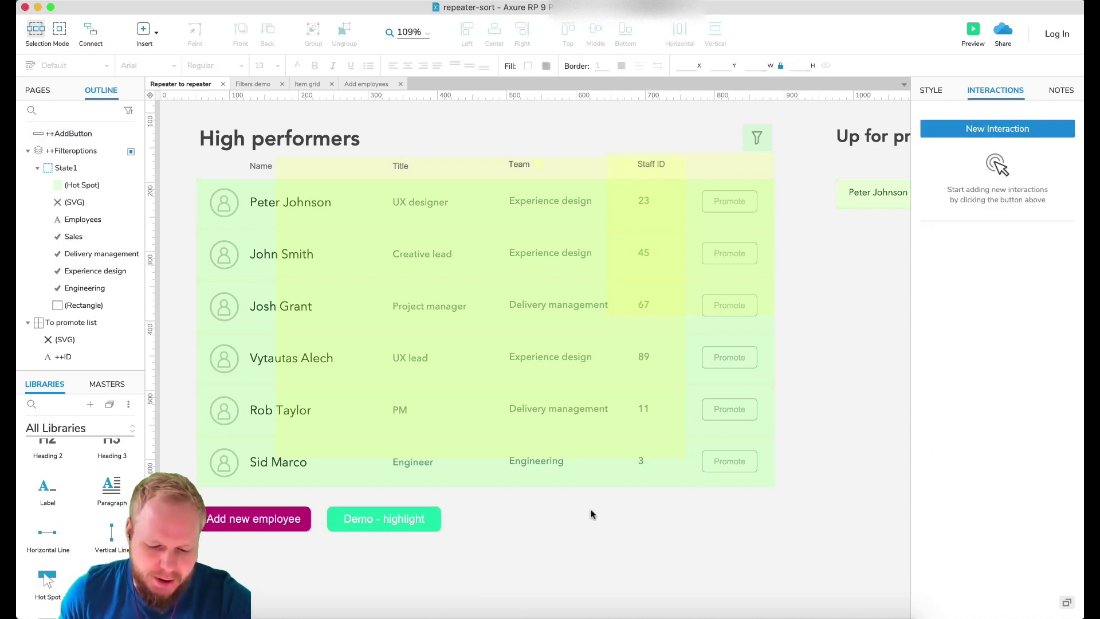
{"action": "left_click", "coordinate": [755, 412]}
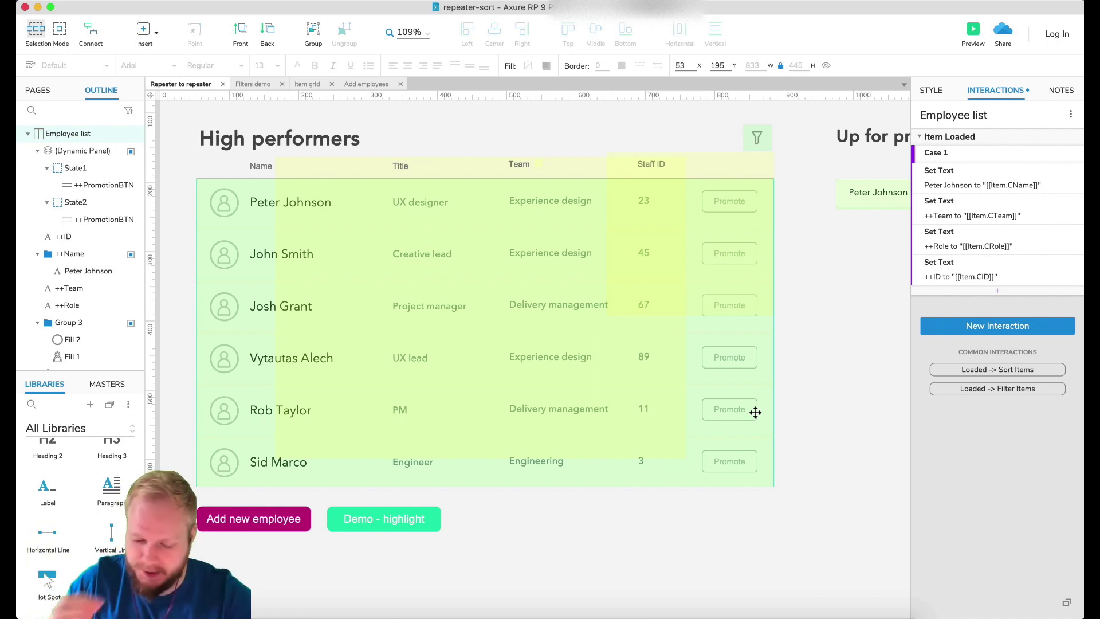
{"action": "left_click", "coordinate": [697, 515]}
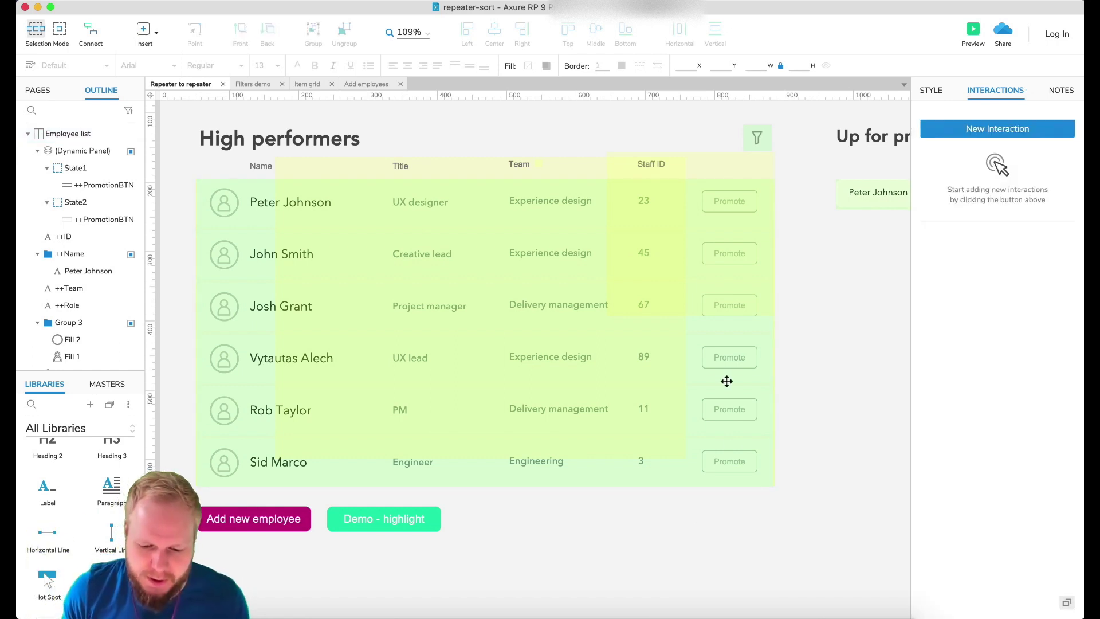
Insert a data column left of CName in the Employee list repeater and name it CSelected.
{"action": "left_click", "coordinate": [753, 423]}
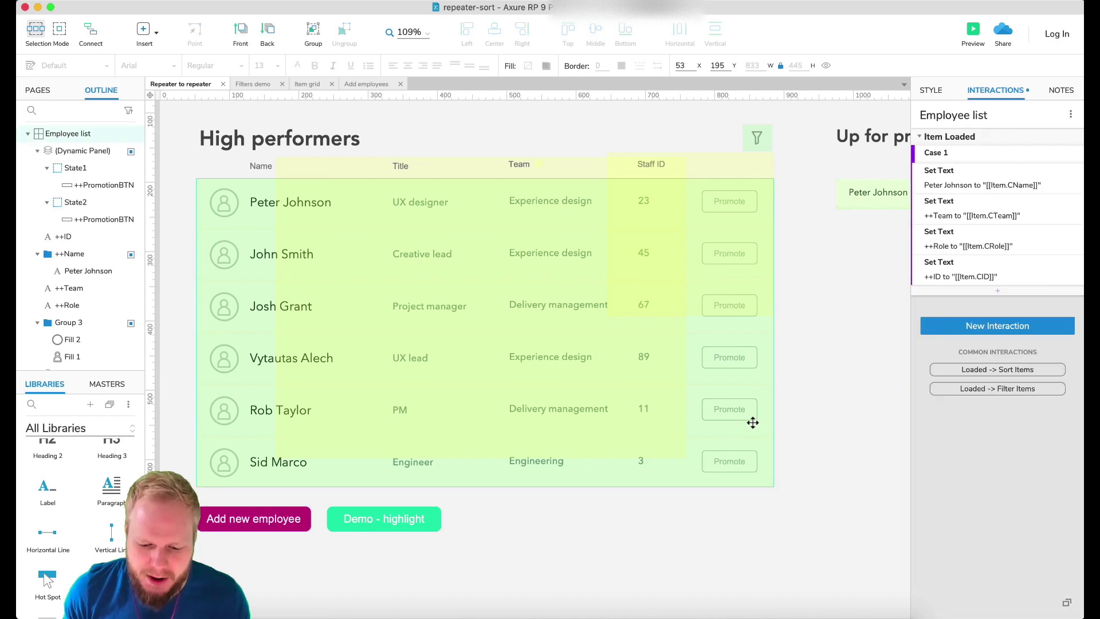
{"action": "left_click", "coordinate": [930, 96]}
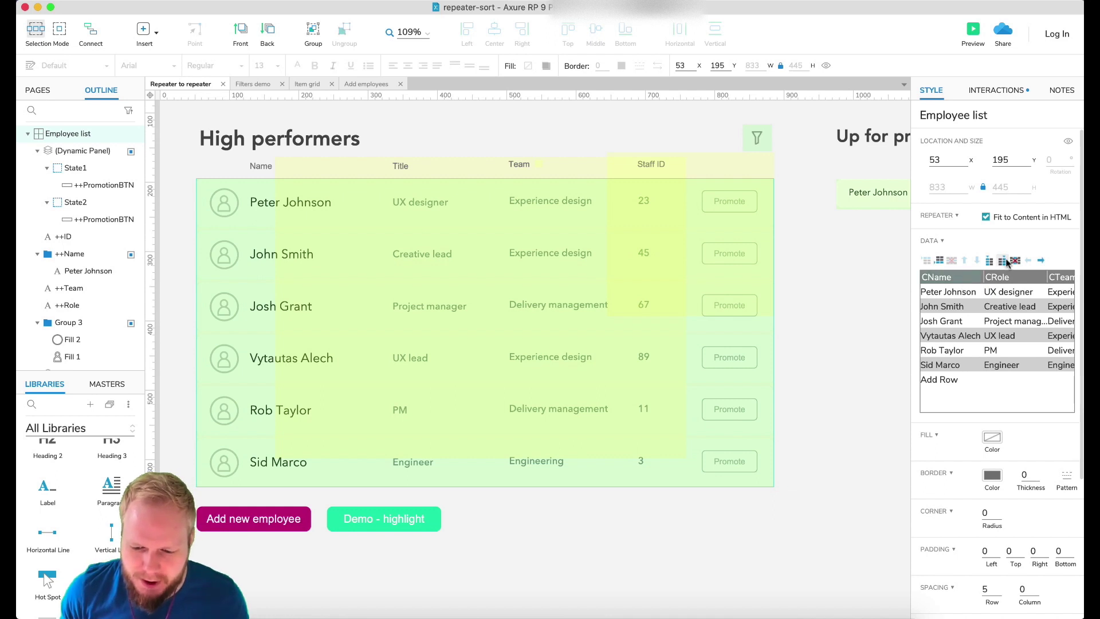
{"action": "left_click", "coordinate": [989, 261]}
{"action": "double_click", "coordinate": [939, 277]}
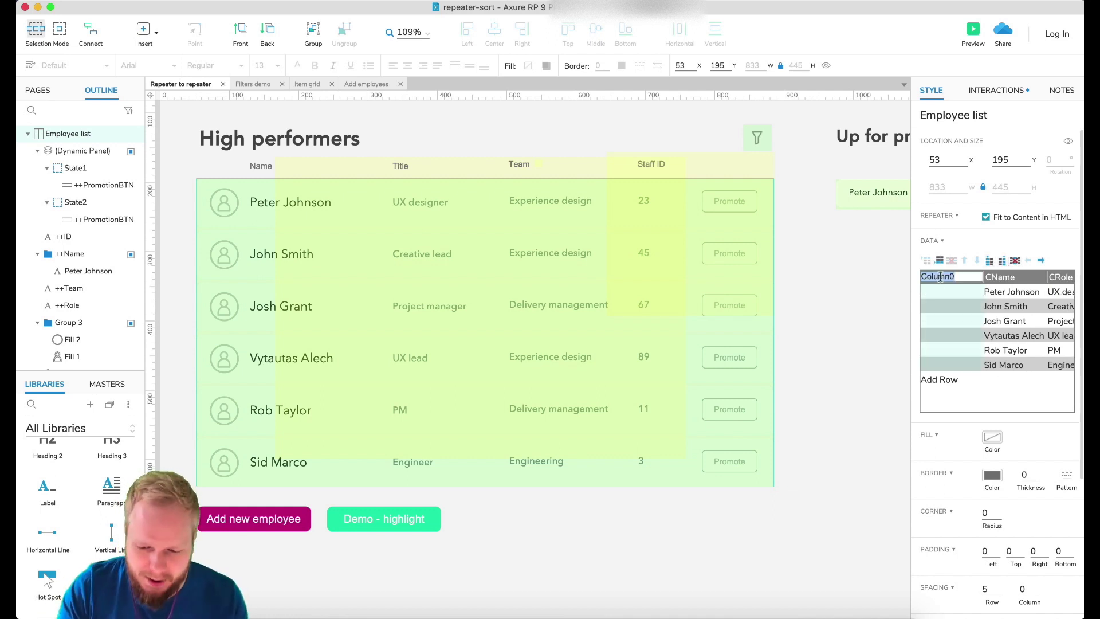
{"action": "type", "text": "CSelected"}
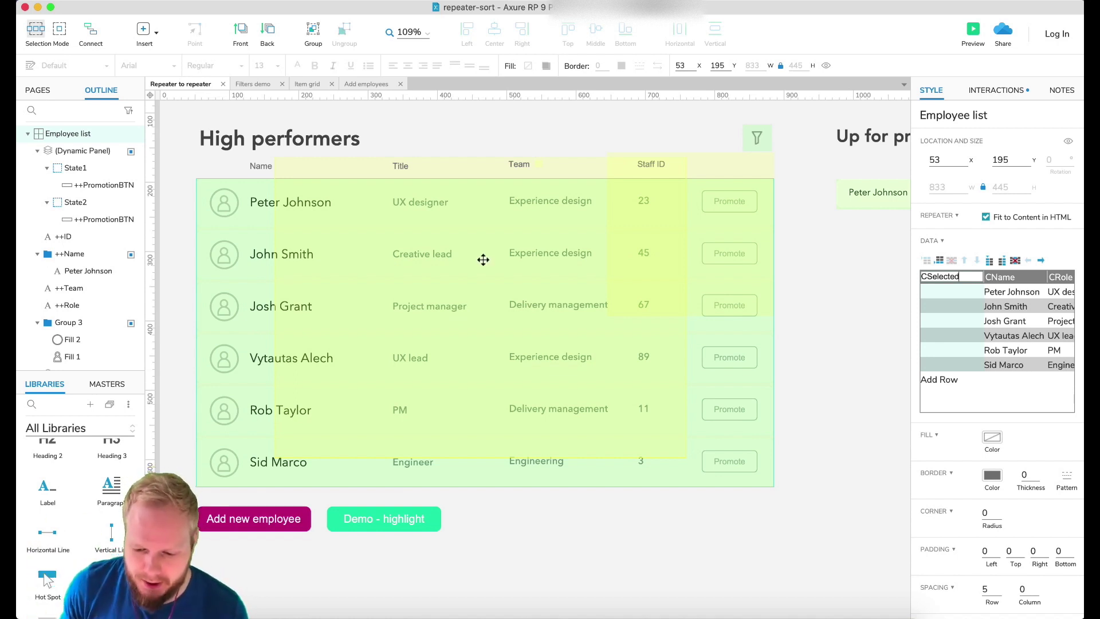
{"action": "key", "text": "Return"}
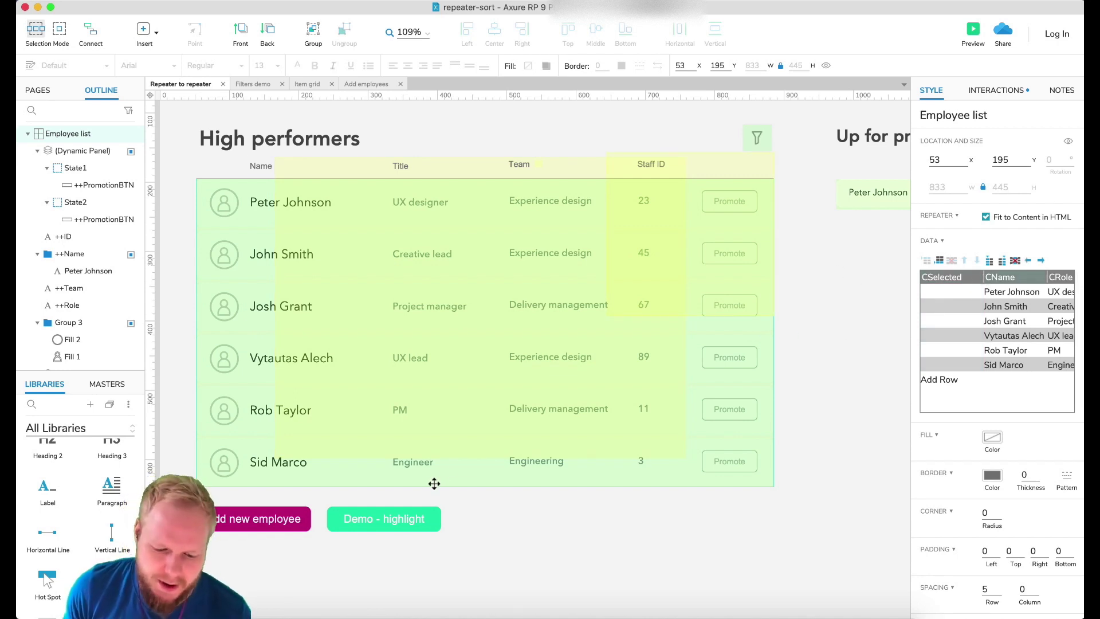
Give the Demo - highlight button a Click or Tap event that updates rows in Employee list.
{"action": "left_click", "coordinate": [392, 520]}
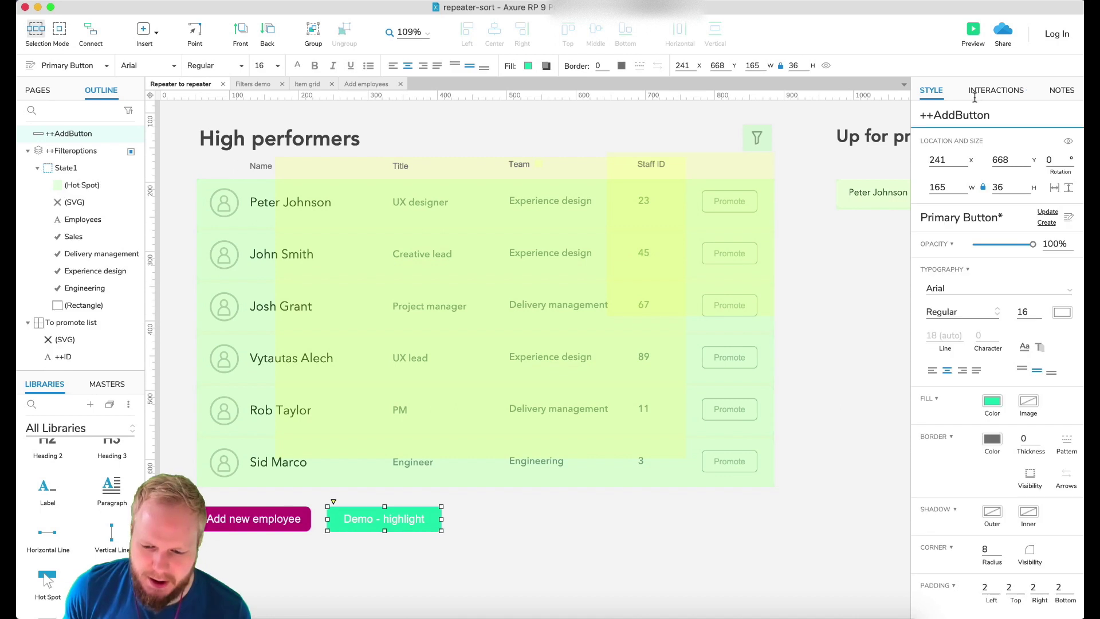
{"action": "left_click", "coordinate": [995, 90]}
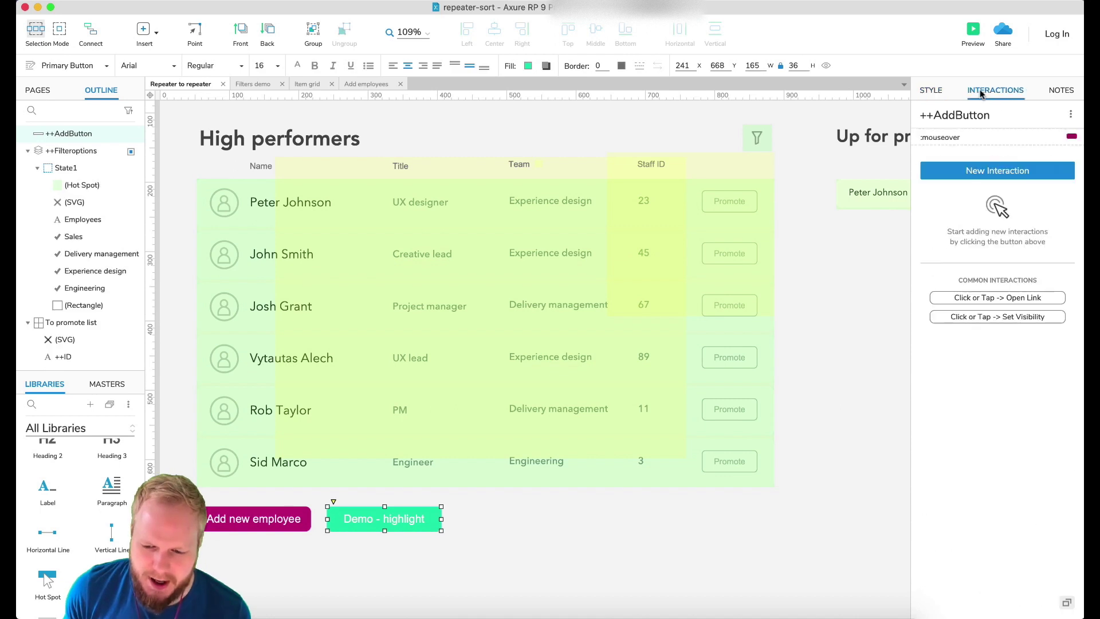
{"action": "left_click", "coordinate": [1005, 177]}
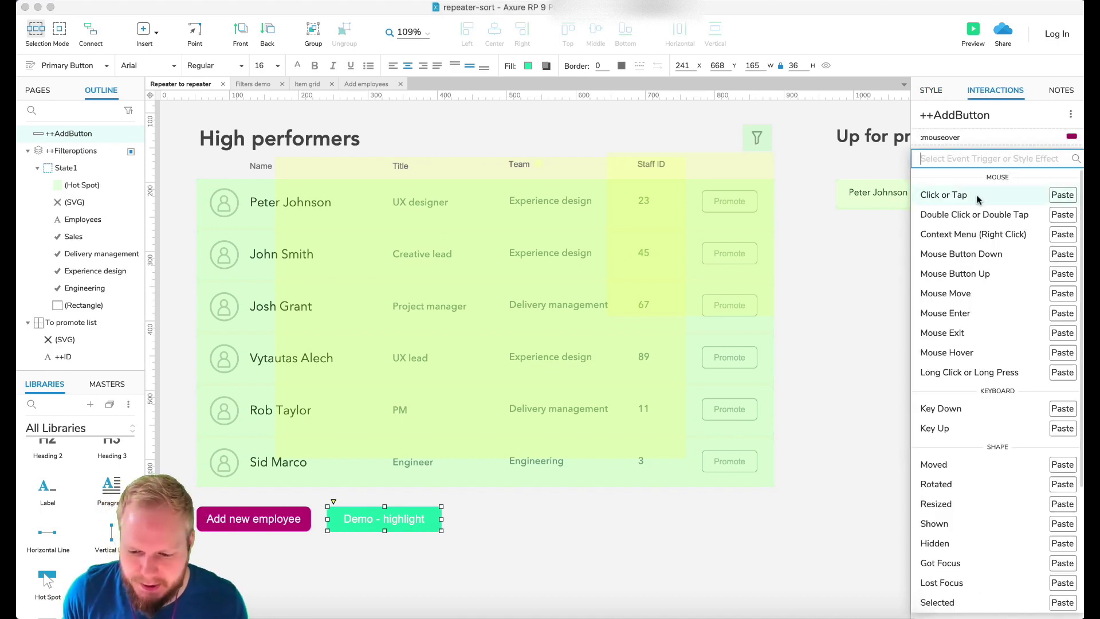
{"action": "left_click", "coordinate": [958, 197]}
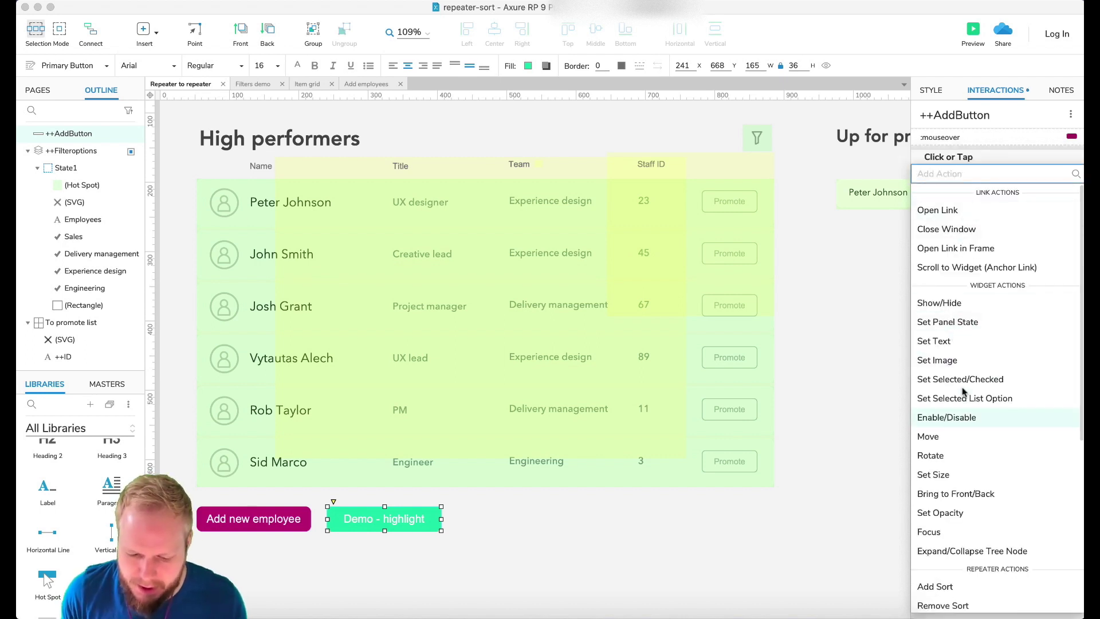
{"action": "scroll", "coordinate": [965, 398], "scroll_direction": "down", "scroll_amount": 2}
{"action": "scroll", "coordinate": [964, 396], "scroll_direction": "down", "scroll_amount": 10}
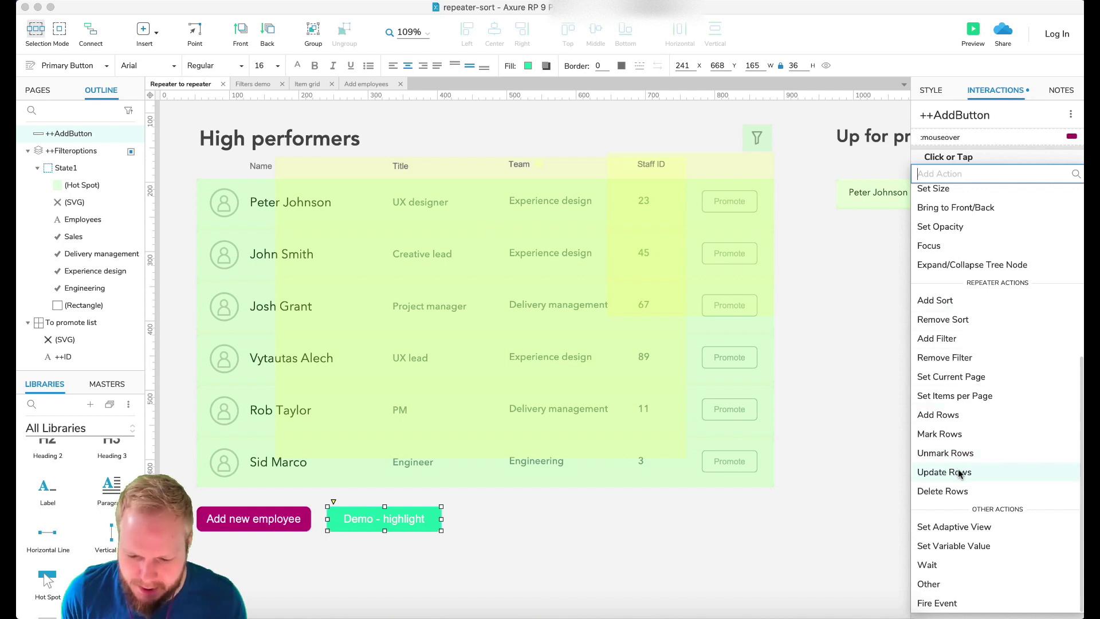
{"action": "left_click", "coordinate": [959, 473]}
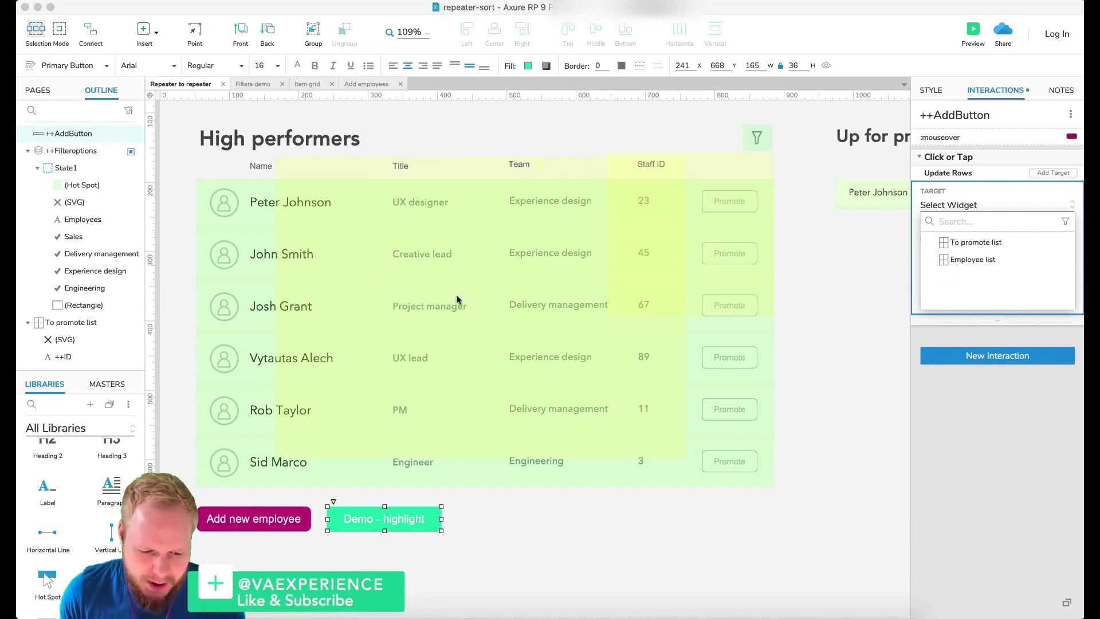
{"action": "left_click", "coordinate": [984, 260]}
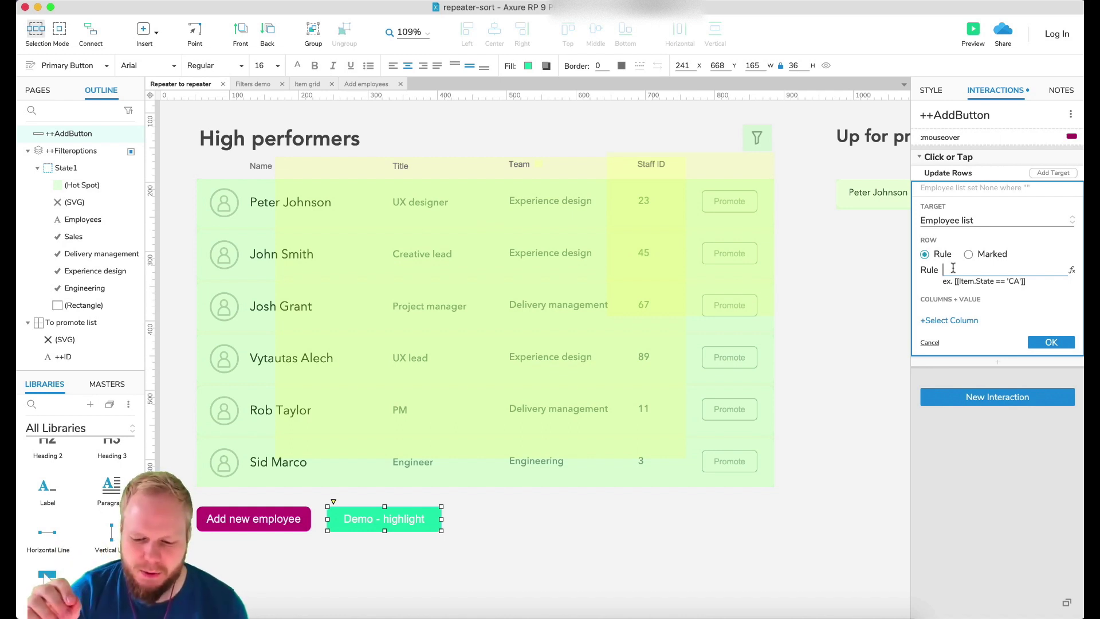
Write the row-matching rule, replacing the name comparison with Item.CTeam ==.
{"action": "left_click", "coordinate": [952, 268]}
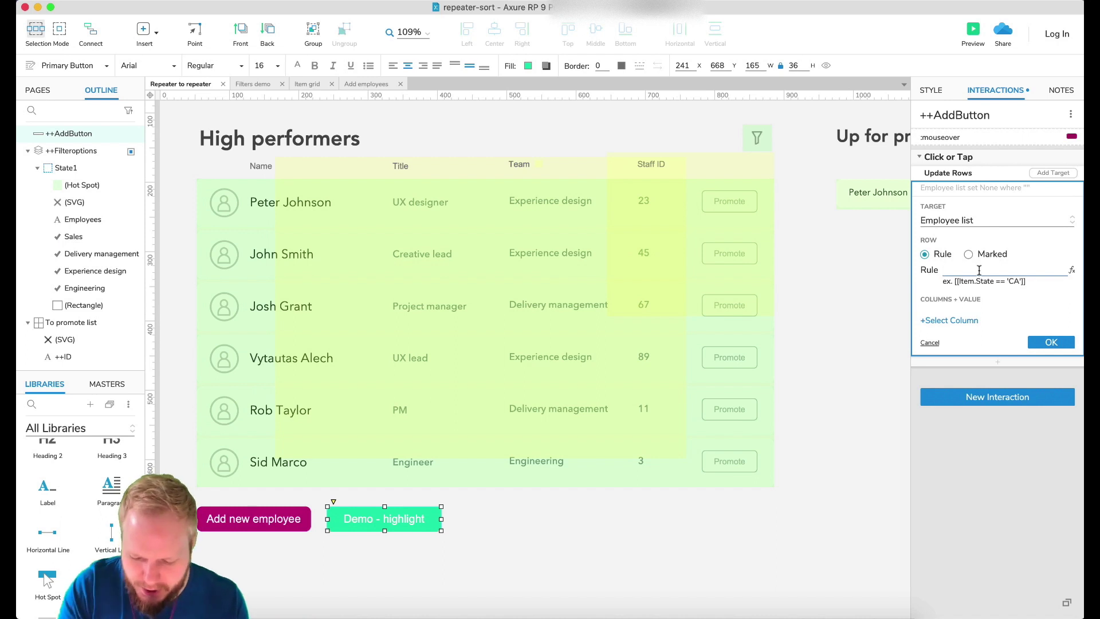
{"action": "type", "text": "Item"}
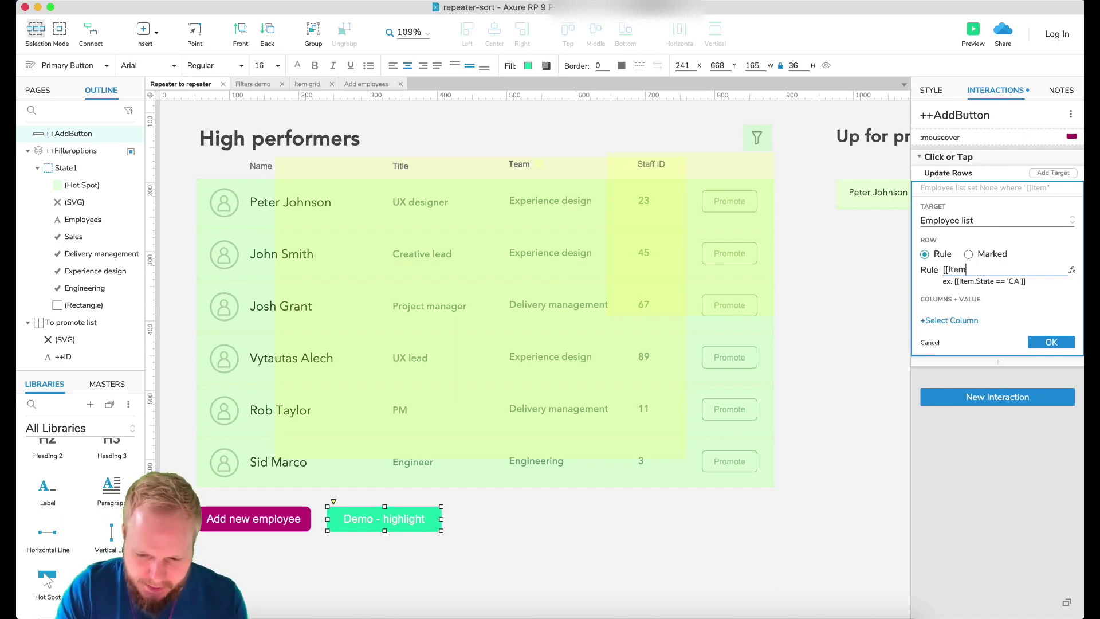
{"action": "type", "text": ".C"}
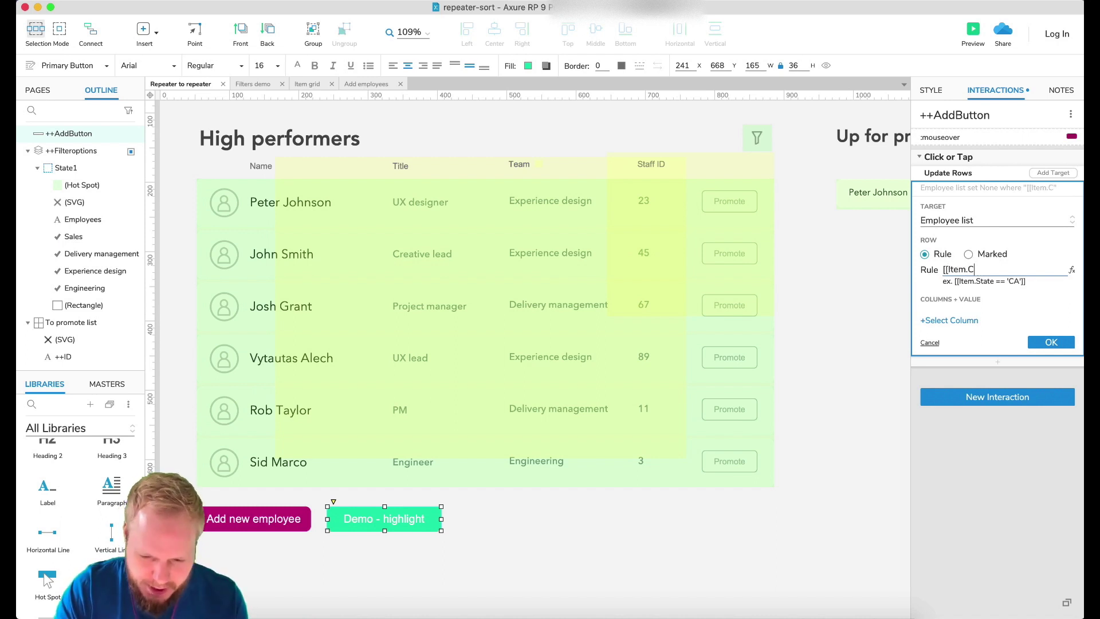
{"action": "type", "text": "Name"}
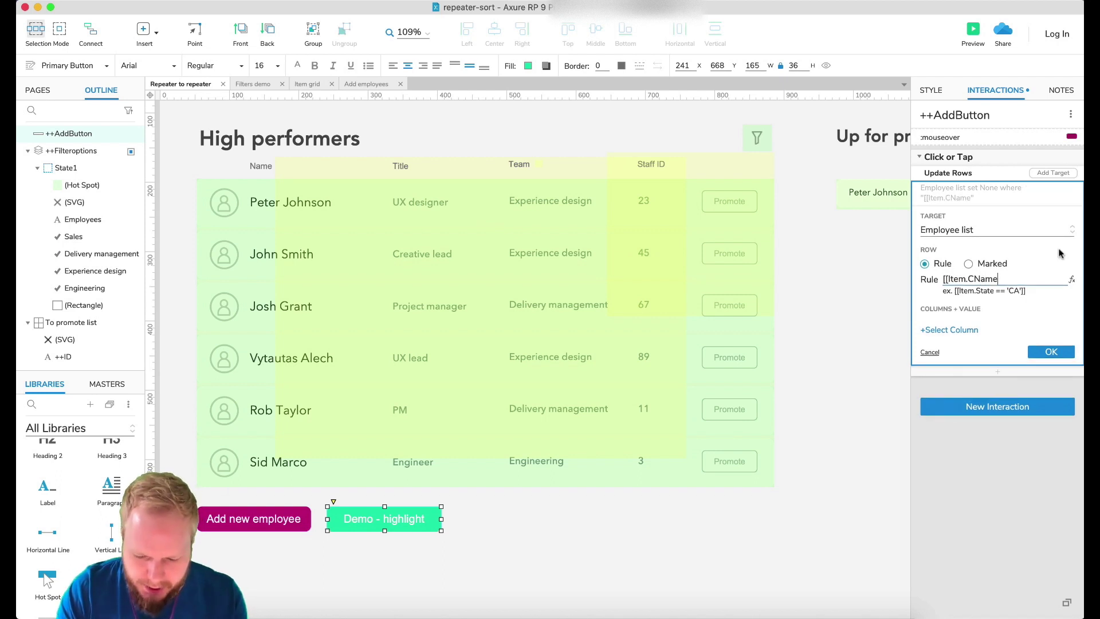
{"action": "type", "text": " =='vyt"}
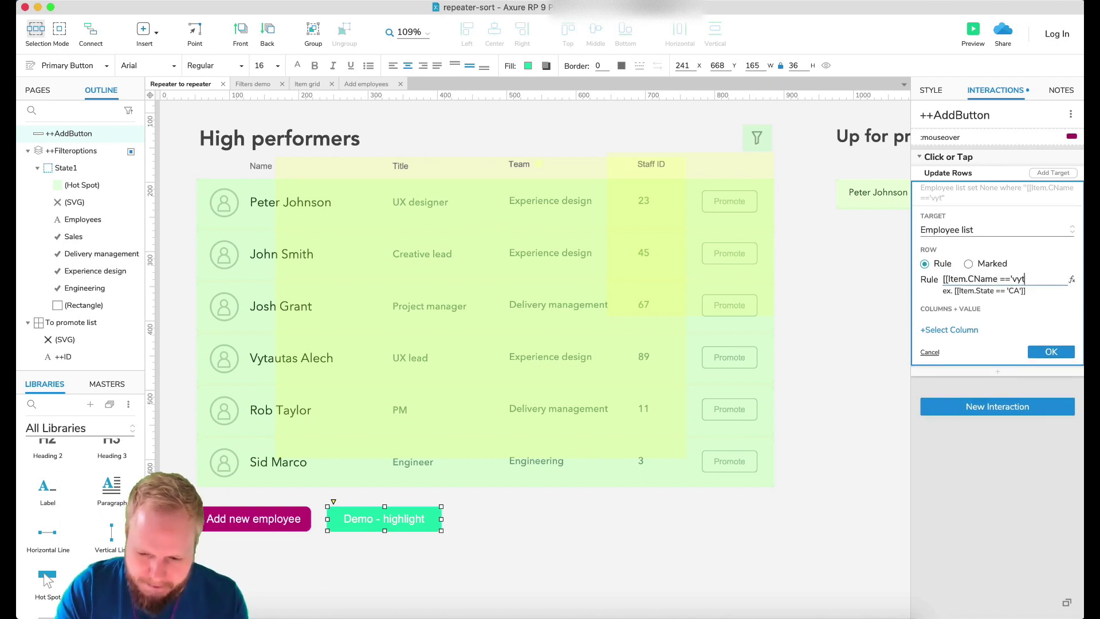
{"action": "key", "text": "BackSpace"}
{"action": "key", "text": "BackSpace"}
{"action": "key", "text": "BackSpace"}
{"action": "key", "text": "BackSpace"}
{"action": "key", "text": "BackSpace"}
{"action": "key", "text": "BackSpace"}
{"action": "key", "text": "BackSpace"}
{"action": "key", "text": "BackSpace"}
{"action": "key", "text": "BackSpace"}
{"action": "key", "text": "BackSpace"}
{"action": "key", "text": "BackSpace"}
{"action": "key", "text": "BackSpace"}
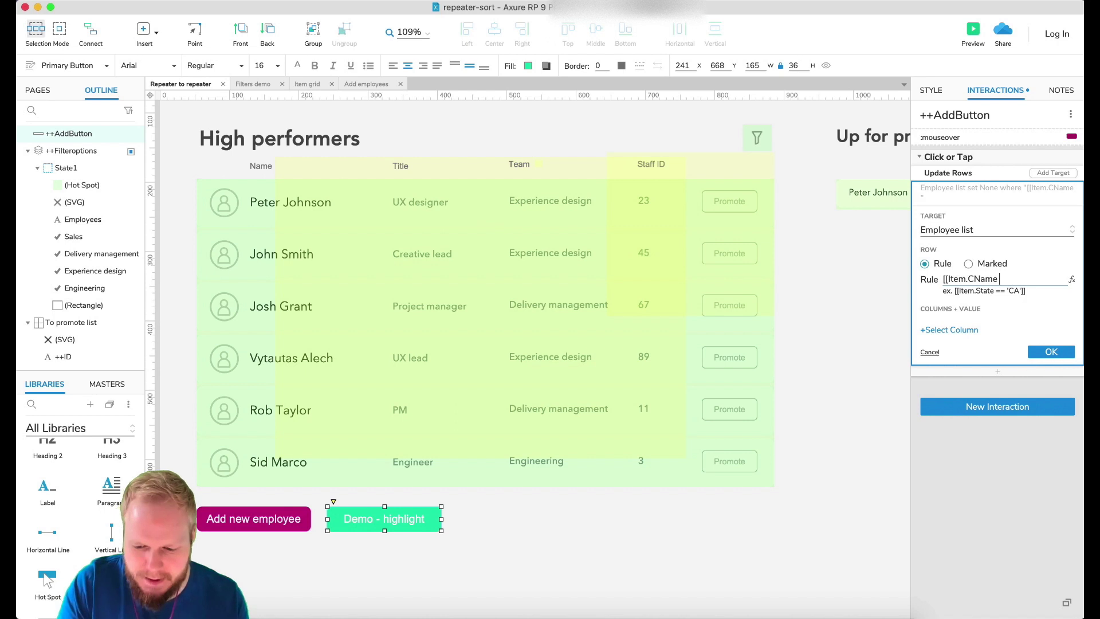
{"action": "type", "text": "C"}
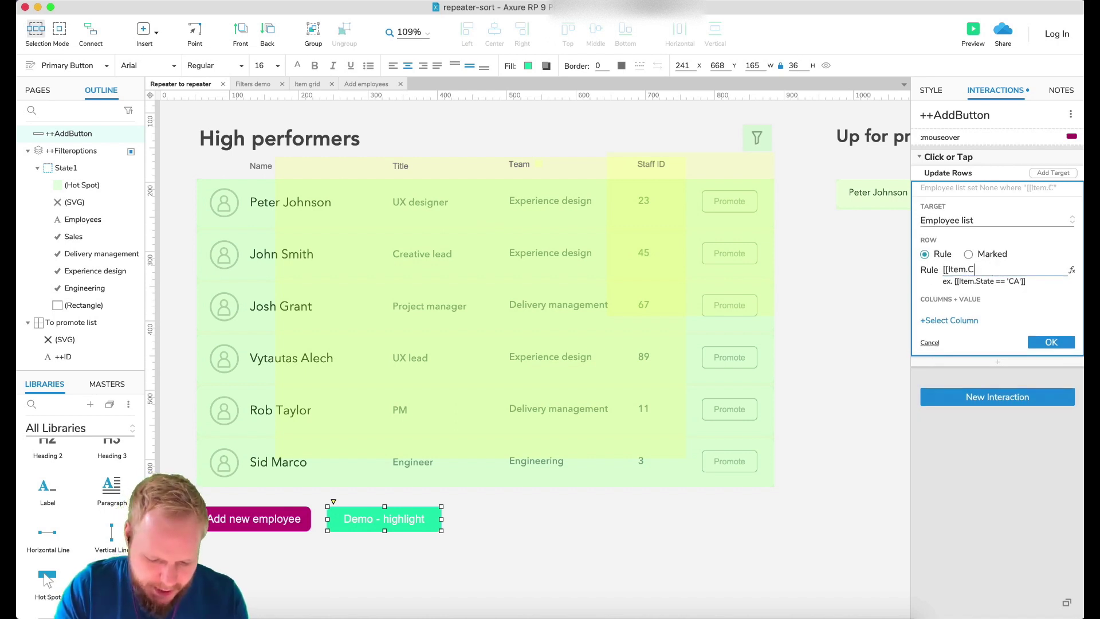
{"action": "type", "text": "Team =="}
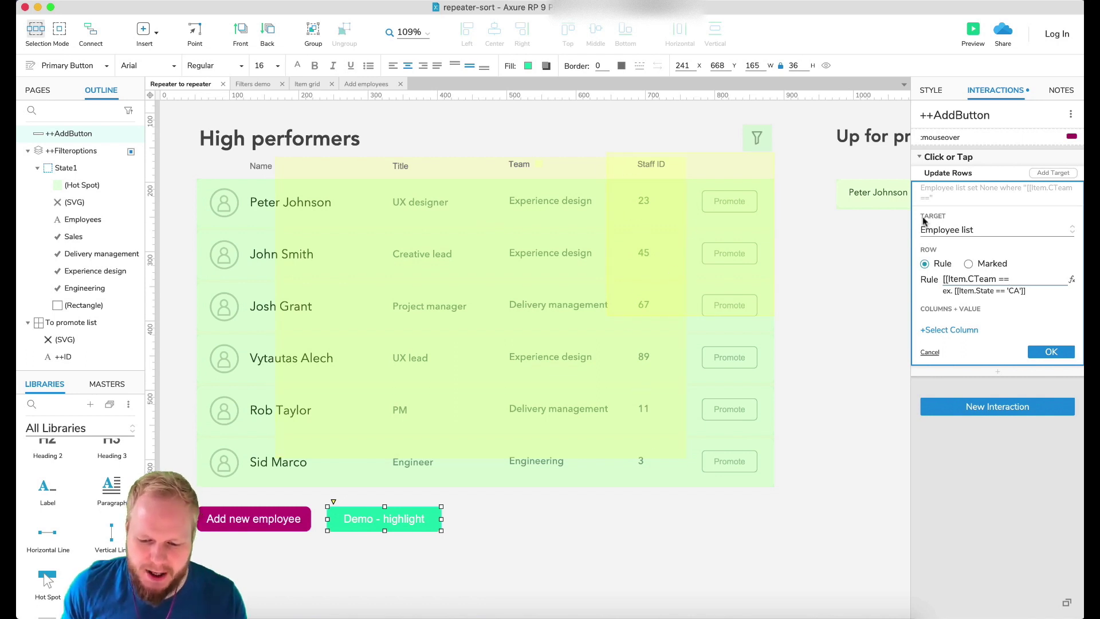
Check the repeater's data columns, then reopen the Update Rows action's rule expression editor.
{"action": "left_click", "coordinate": [744, 351]}
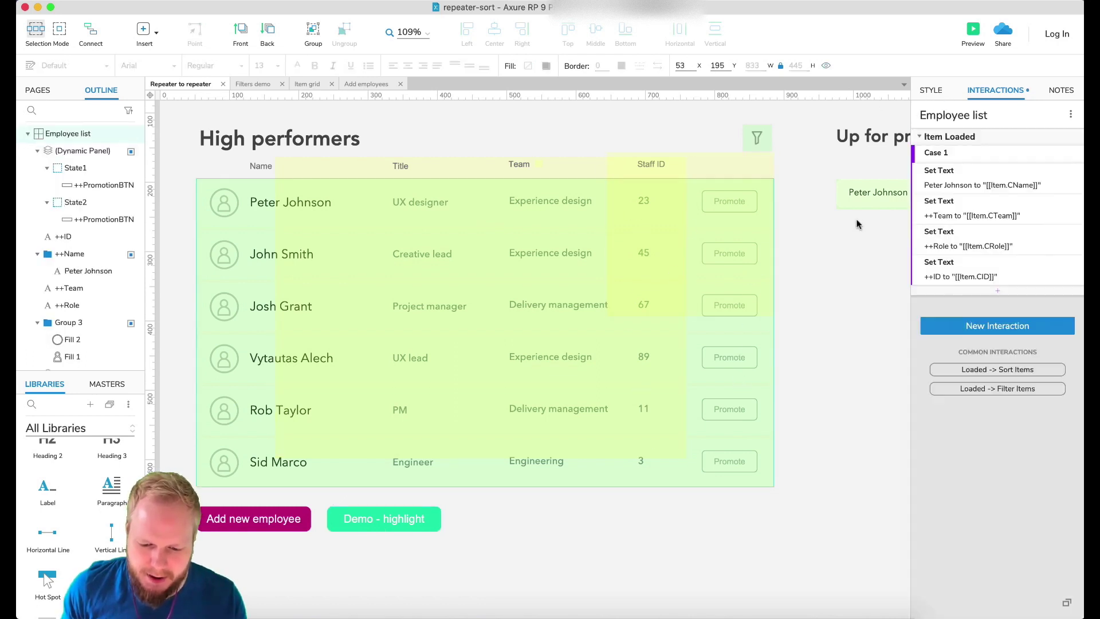
{"action": "left_click", "coordinate": [930, 91]}
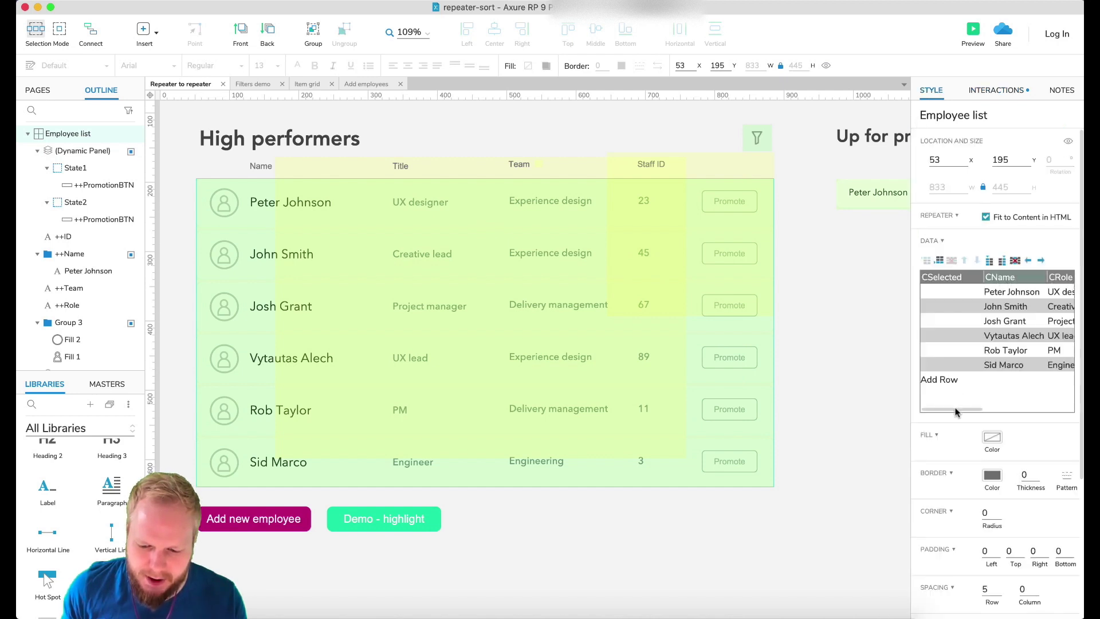
{"action": "mouse_move", "coordinate": [957, 409]}
{"action": "left_mouse_down"}
{"action": "mouse_move", "coordinate": [1002, 409]}
{"action": "mouse_move", "coordinate": [962, 409]}
{"action": "left_mouse_up"}
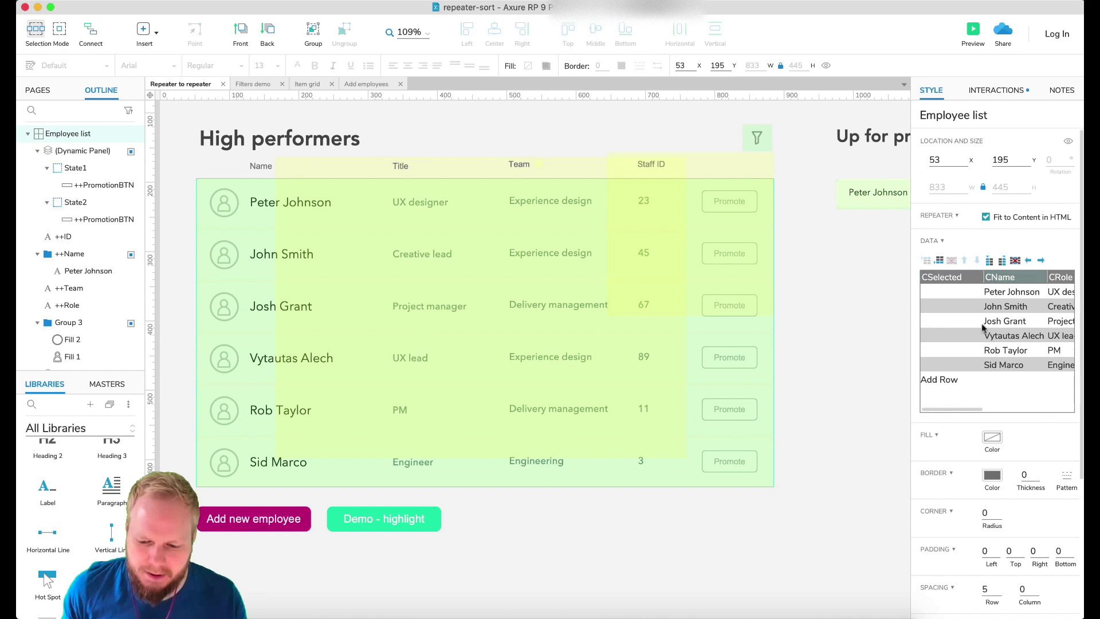
{"action": "left_click", "coordinate": [1000, 91]}
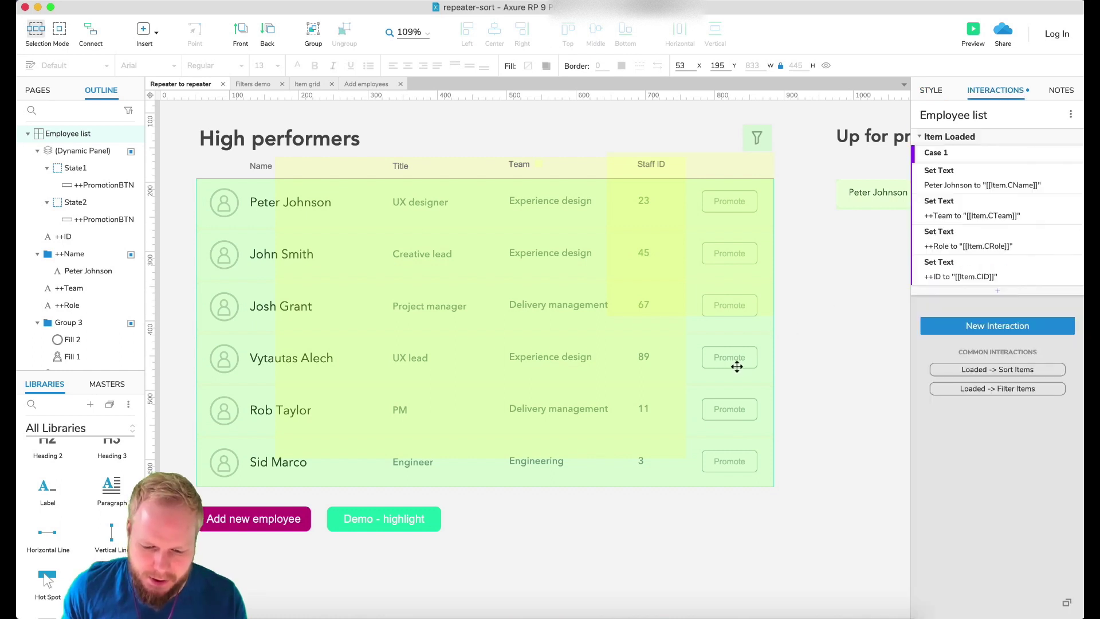
{"action": "left_click", "coordinate": [392, 520]}
{"action": "left_click", "coordinate": [982, 190]}
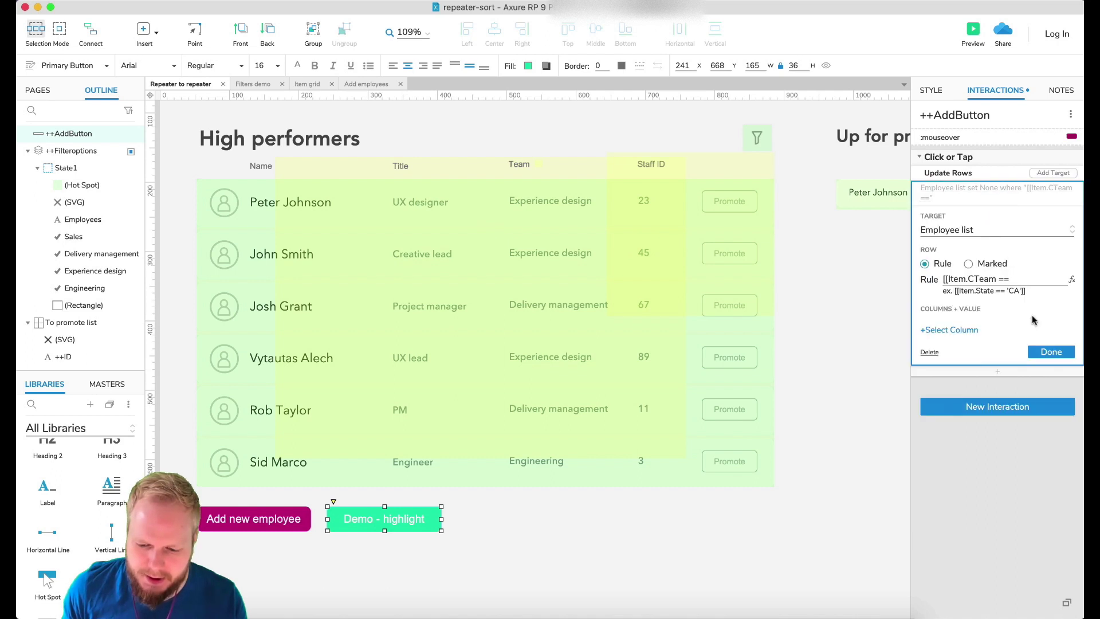
{"action": "left_click", "coordinate": [1072, 280]}
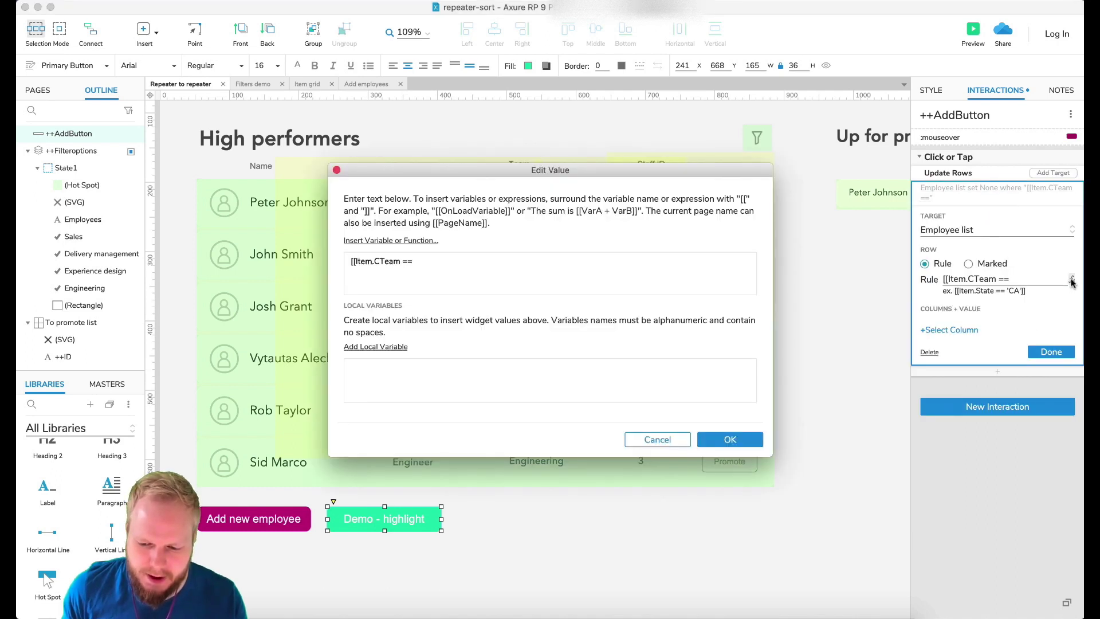
Rewrite the rule as [[Item.CTeam == 'Experience design']] using the inserted Item.CTeam variable.
{"action": "triple_click", "coordinate": [353, 262]}
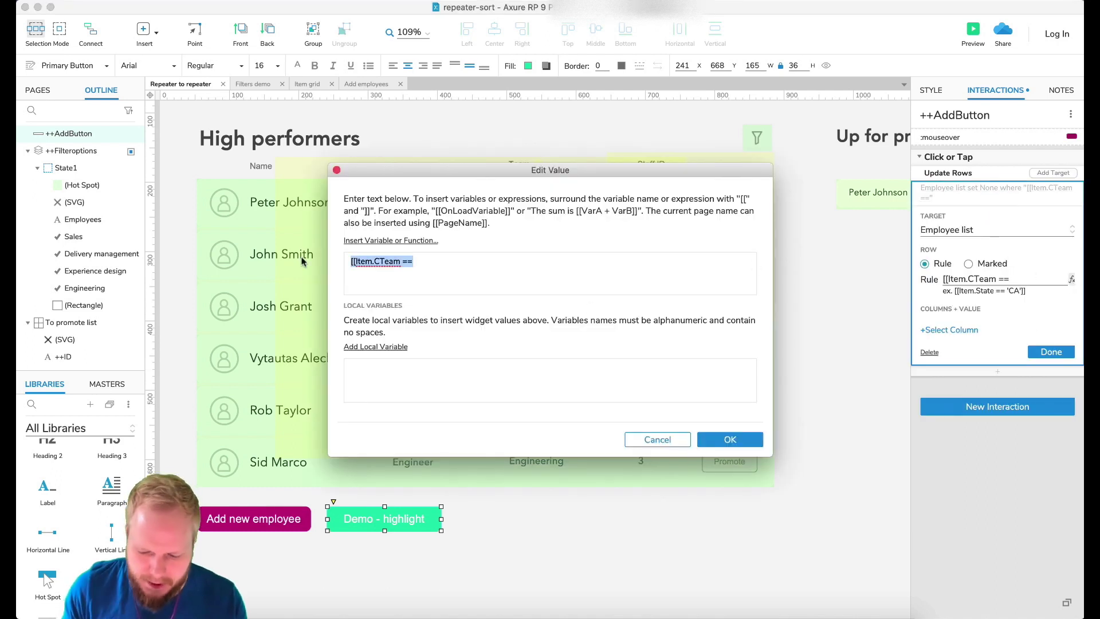
{"action": "key", "text": "BackSpace"}
{"action": "left_click", "coordinate": [397, 240]}
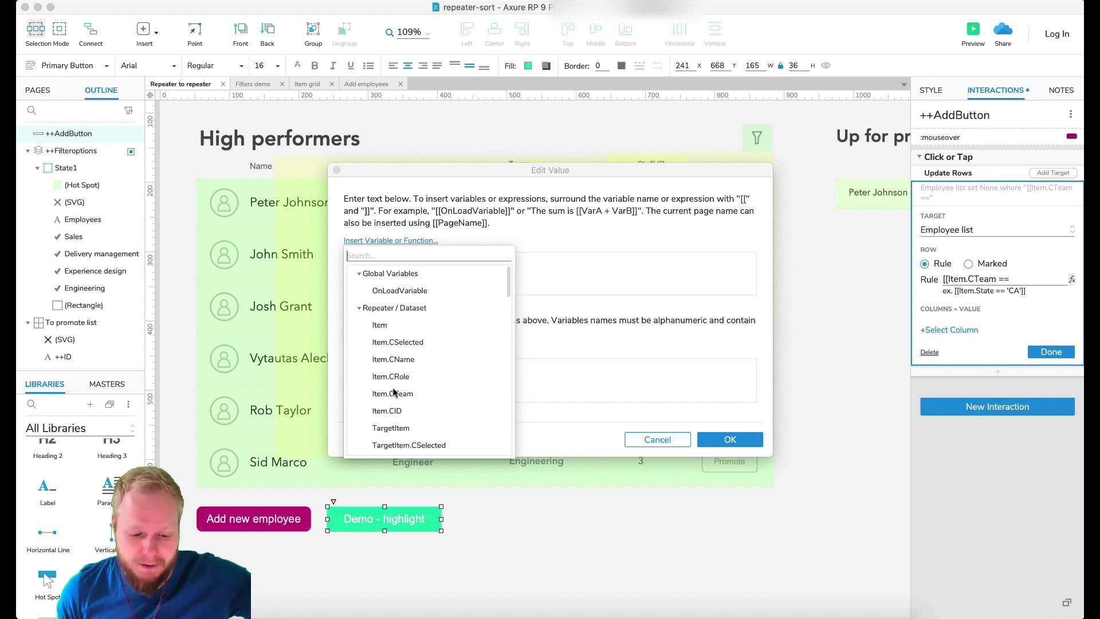
{"action": "left_click", "coordinate": [397, 393]}
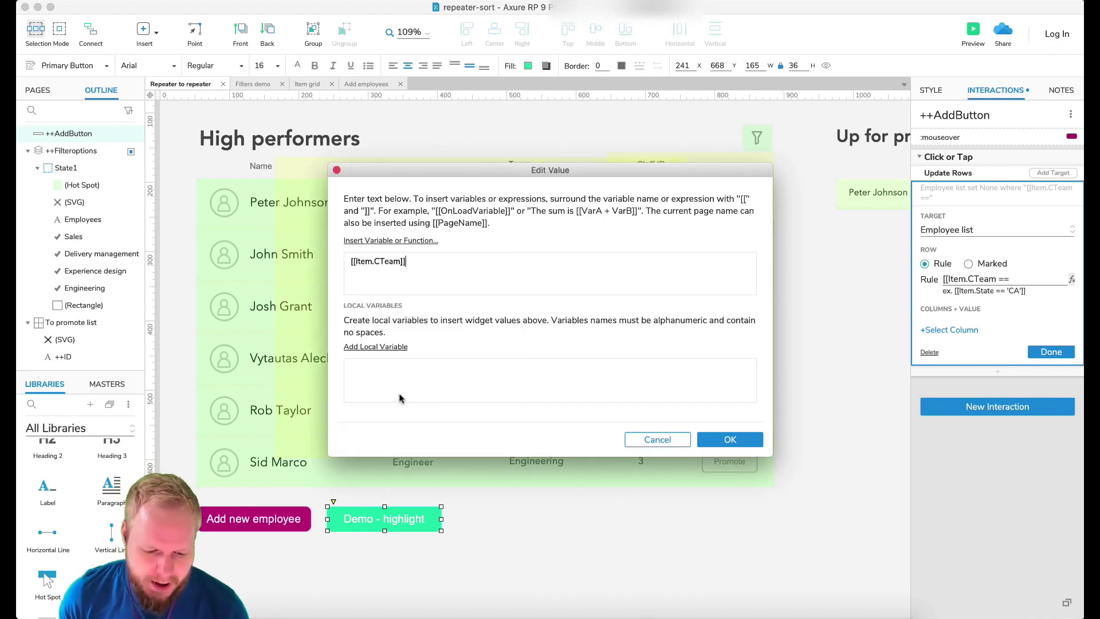
{"action": "left_click", "coordinate": [400, 262]}
{"action": "type", "text": "== "}
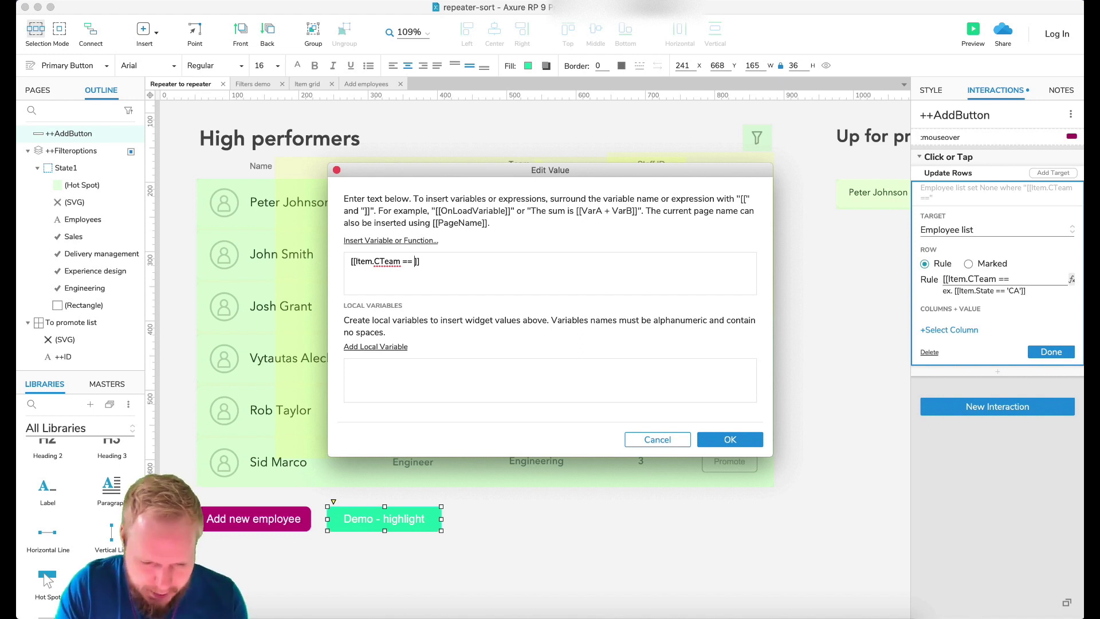
{"action": "type", "text": "'Experience des"}
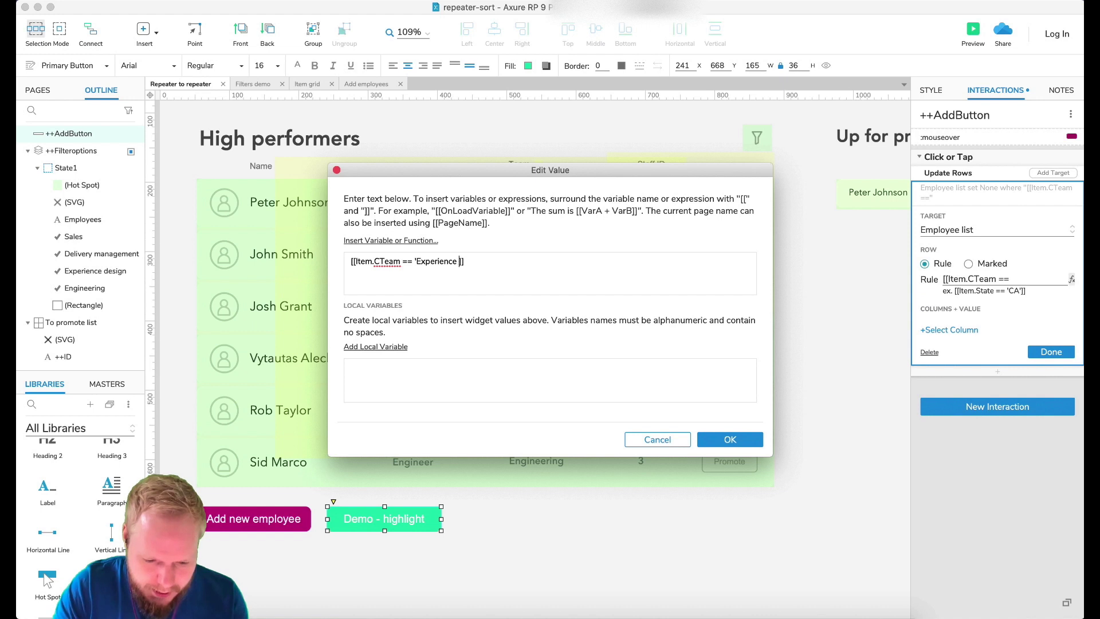
{"action": "type", "text": "ign"}
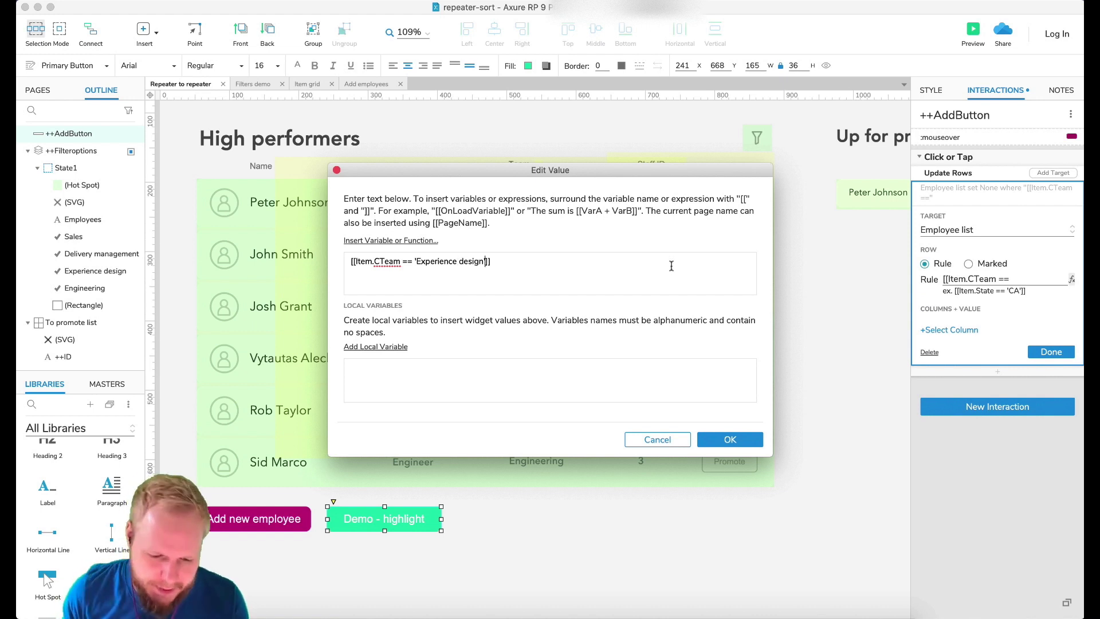
{"action": "type", "text": "'"}
{"action": "left_click_drag", "start_coordinate": [494, 170], "coordinate": [511, 308]}
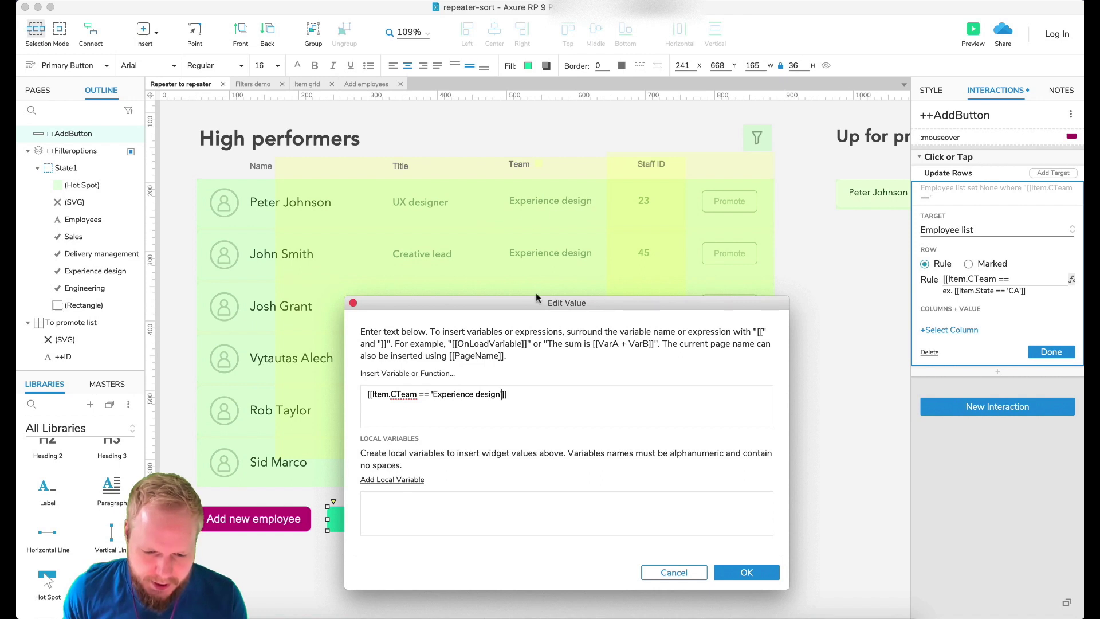
{"action": "left_click_drag", "start_coordinate": [529, 304], "coordinate": [585, 230]}
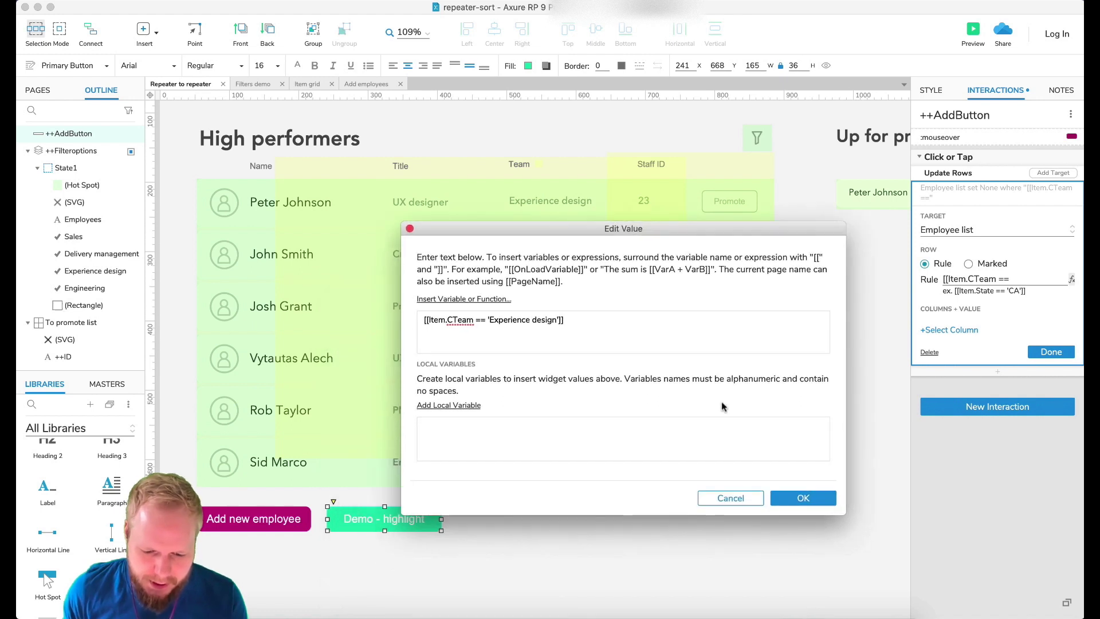
{"action": "left_click", "coordinate": [819, 503]}
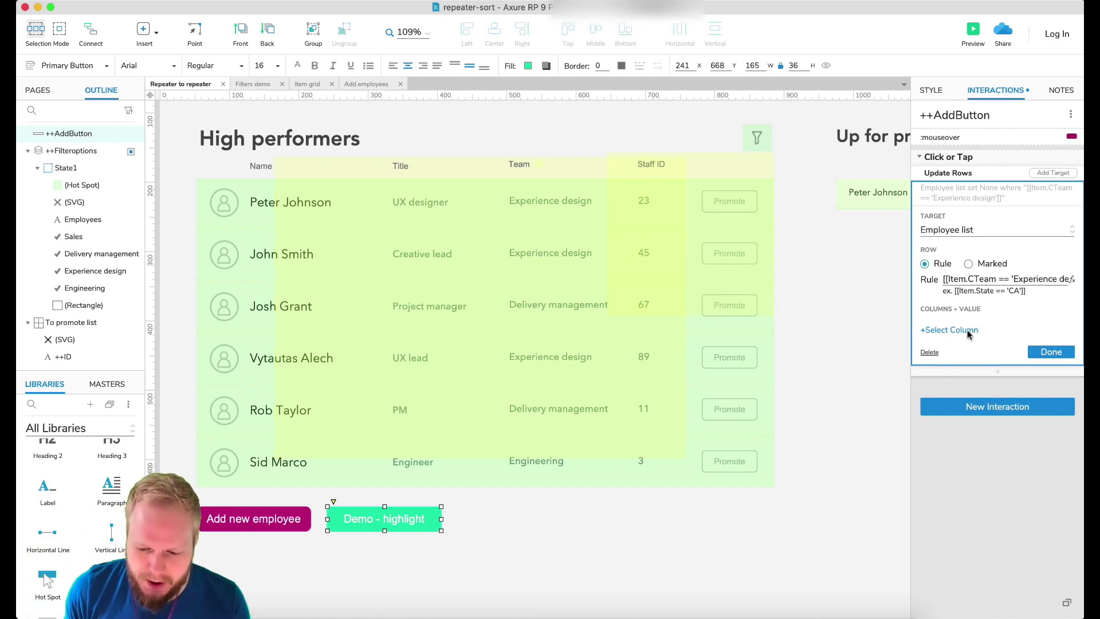
Make the Update Rows action set CSelected to True on matching rows, then deselect the button.
{"action": "left_click", "coordinate": [935, 330]}
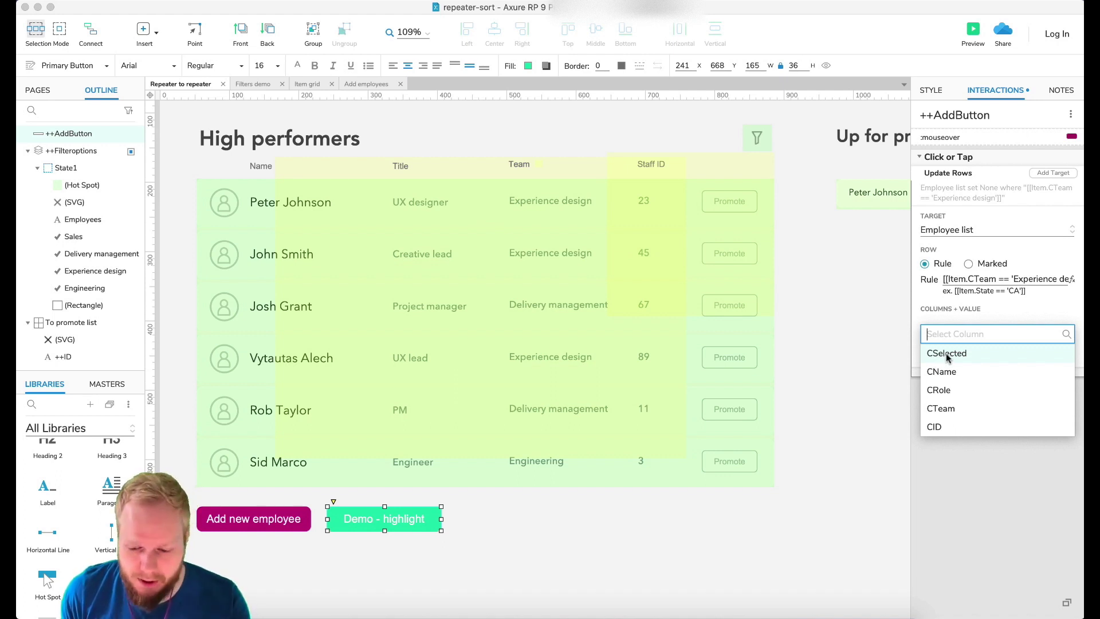
{"action": "left_click", "coordinate": [946, 353]}
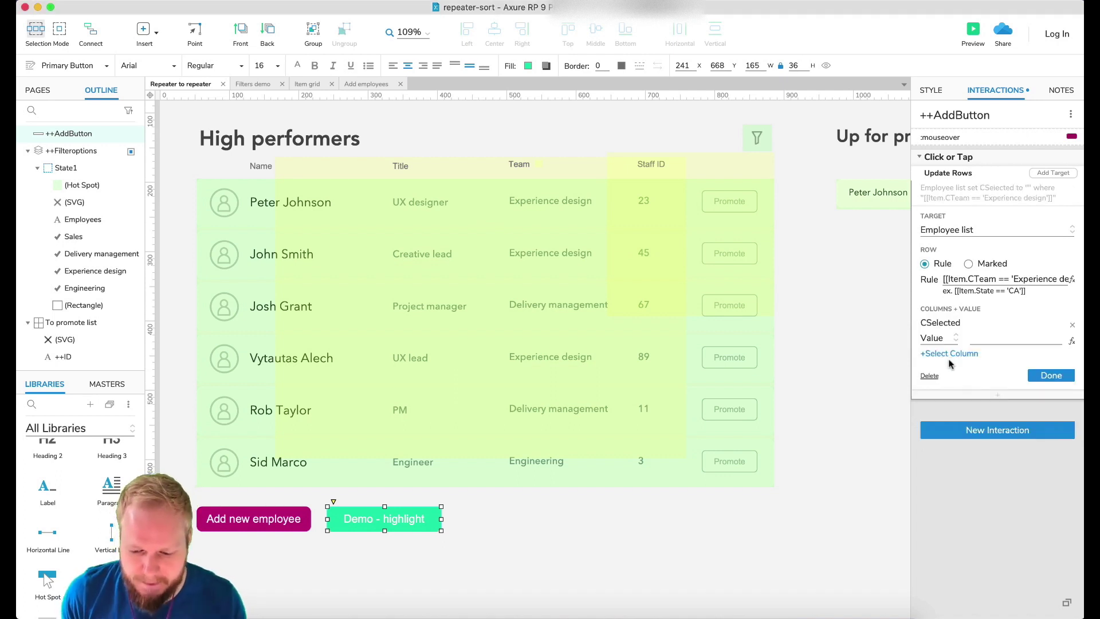
{"action": "left_click", "coordinate": [980, 339]}
{"action": "type", "text": "True"}
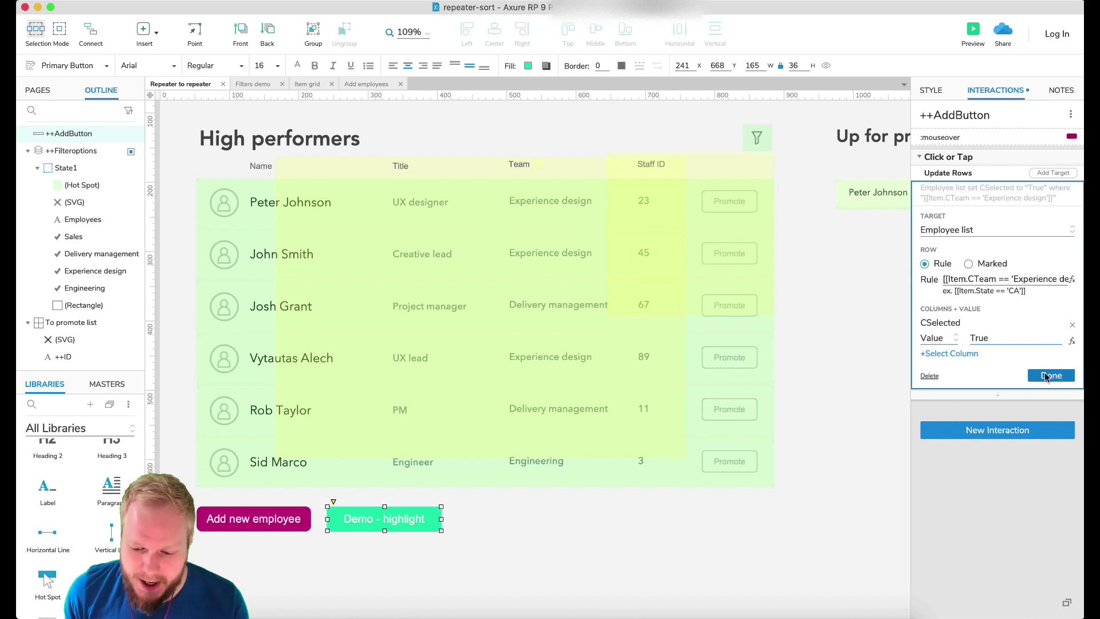
{"action": "left_click", "coordinate": [1045, 376]}
{"action": "left_click", "coordinate": [815, 260]}
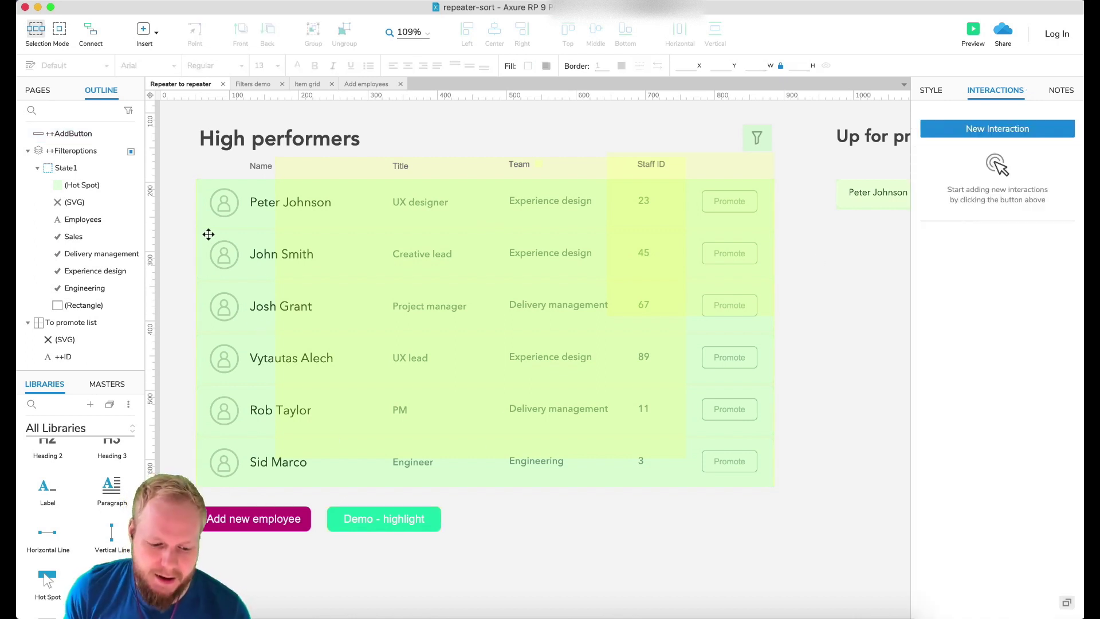
Select the Employee list repeater and add a case named Case 2 to its Item Loaded event.
{"action": "left_click", "coordinate": [239, 234]}
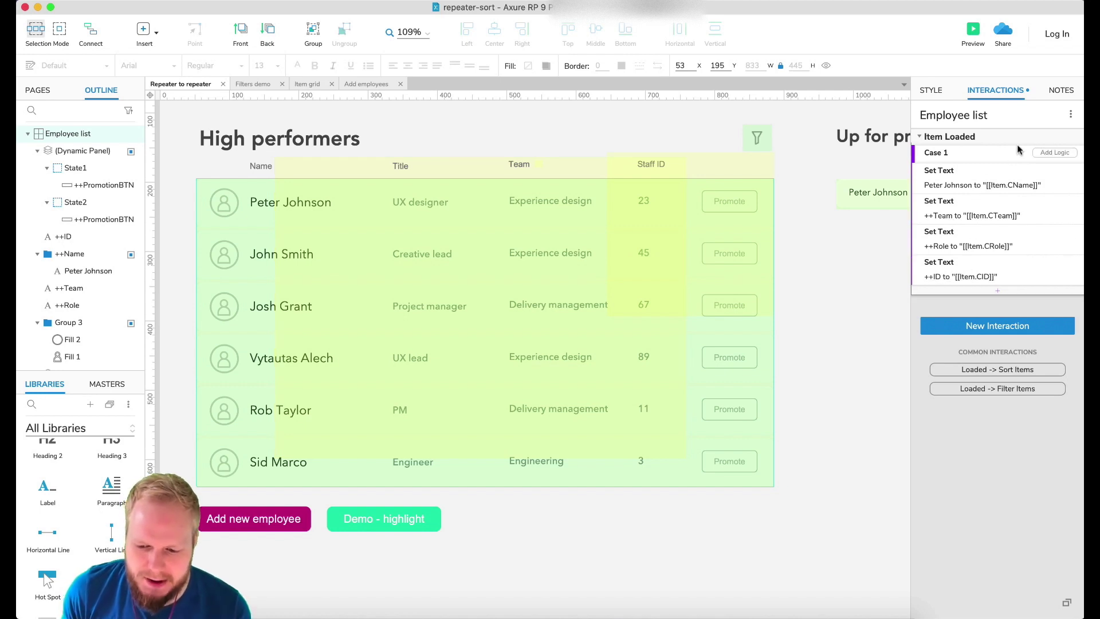
{"action": "left_click", "coordinate": [1052, 137]}
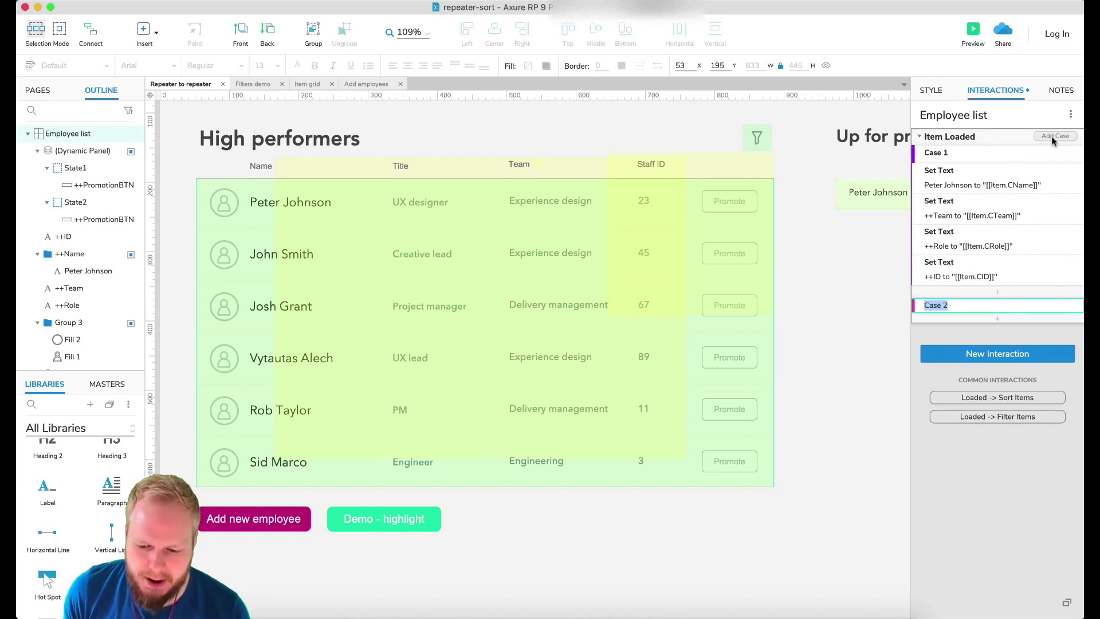
{"action": "left_click", "coordinate": [990, 305]}
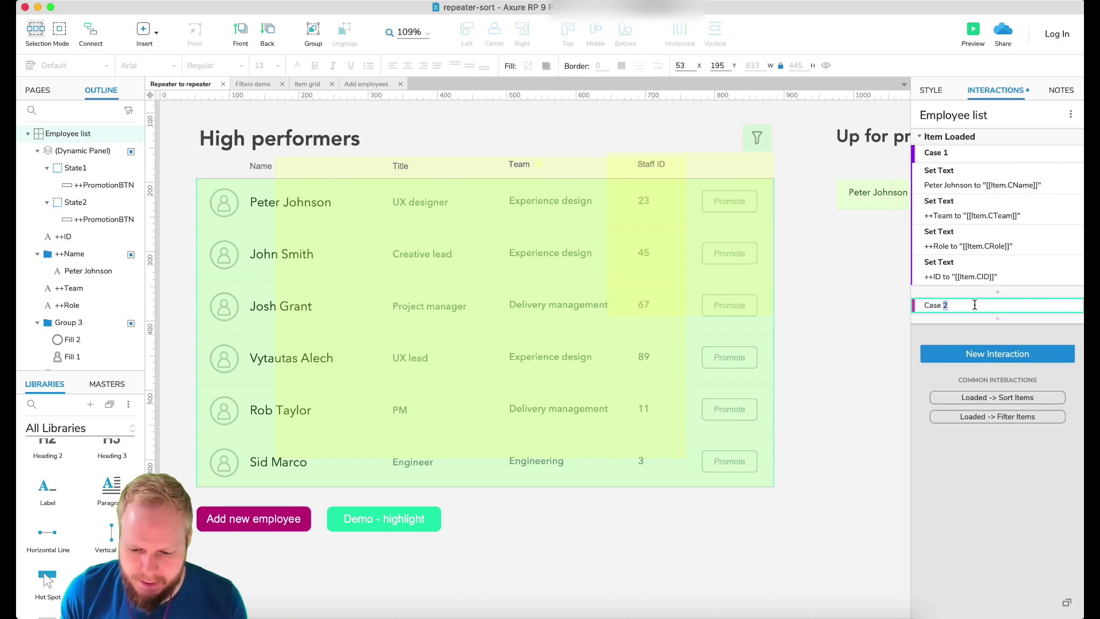
{"action": "key", "text": "Return"}
Give Case 2 the condition value [[Item.CSelected]] equals "True".
{"action": "left_click", "coordinate": [1052, 305]}
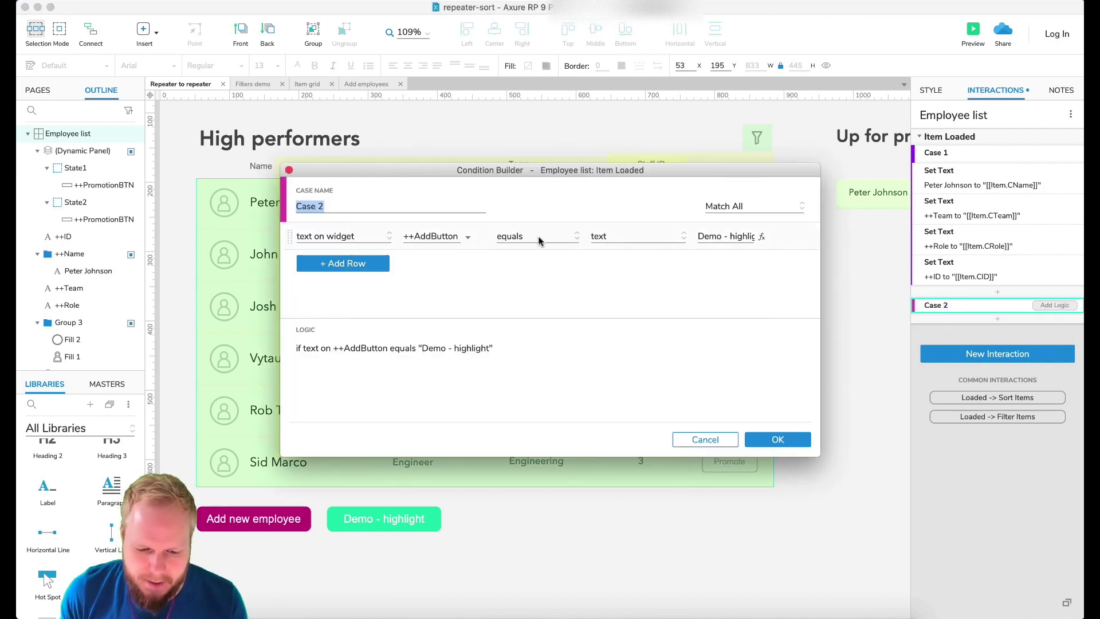
{"action": "left_click", "coordinate": [332, 237]}
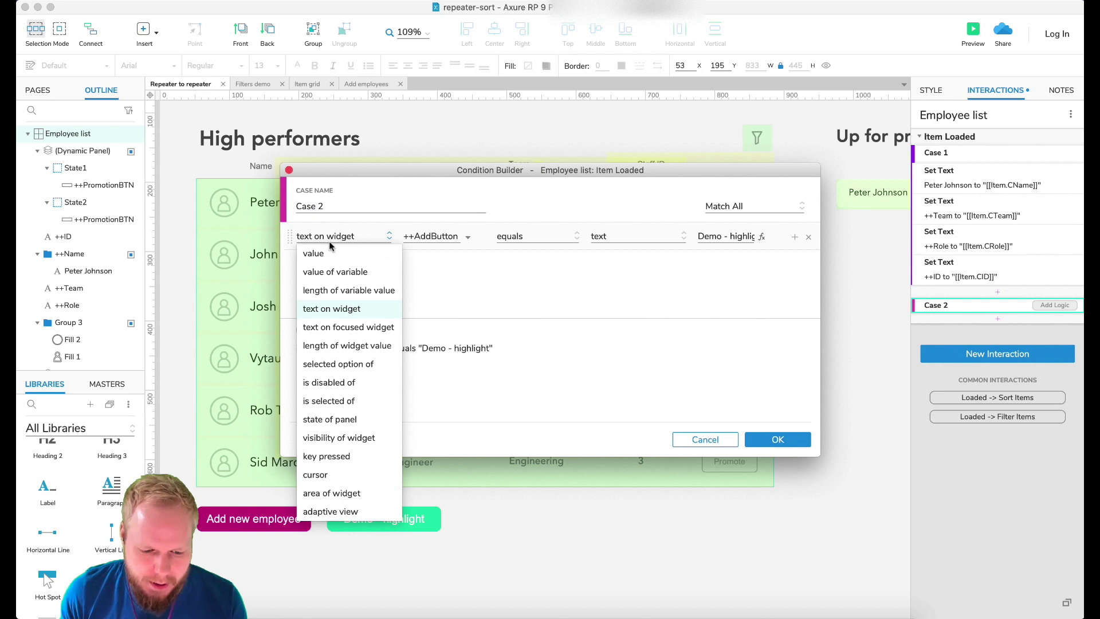
{"action": "left_click", "coordinate": [330, 253]}
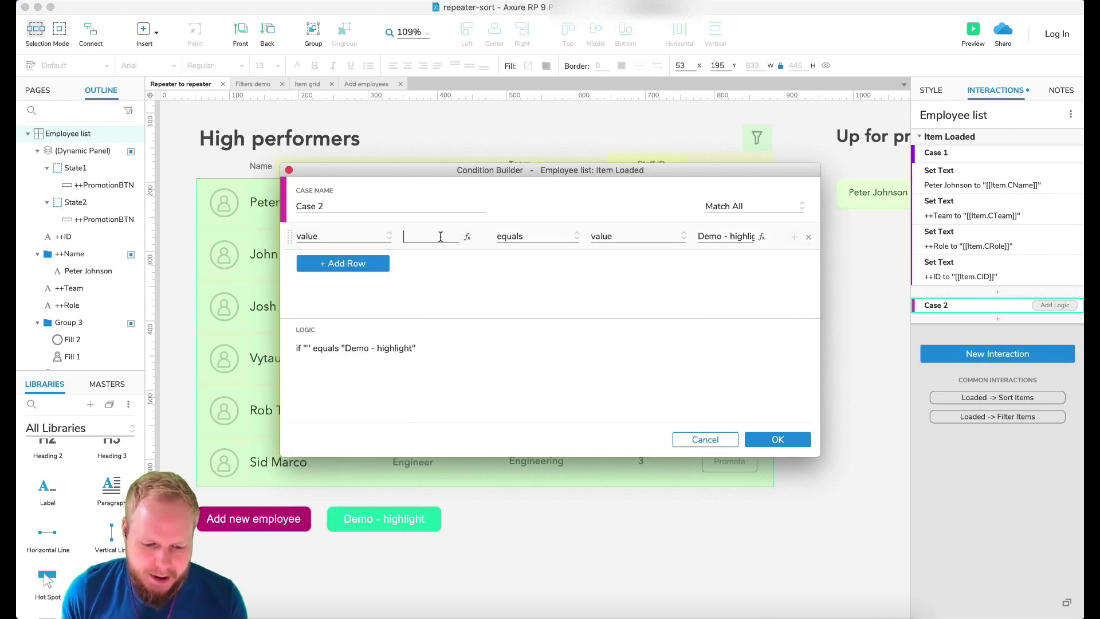
{"action": "type", "text": "[["}
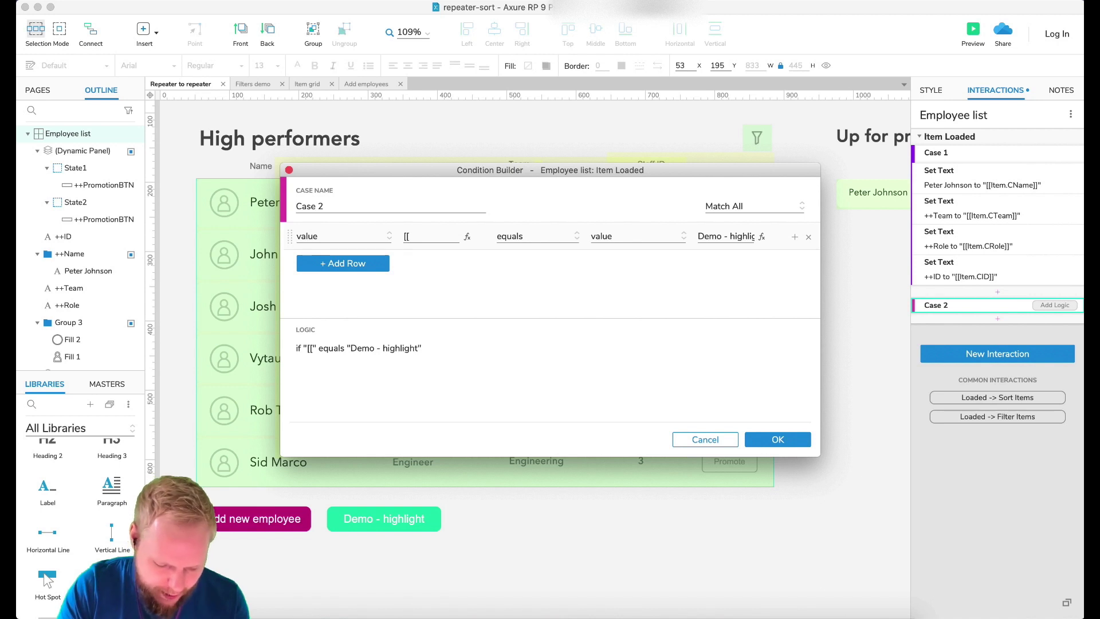
{"action": "type", "text": "Item.C"}
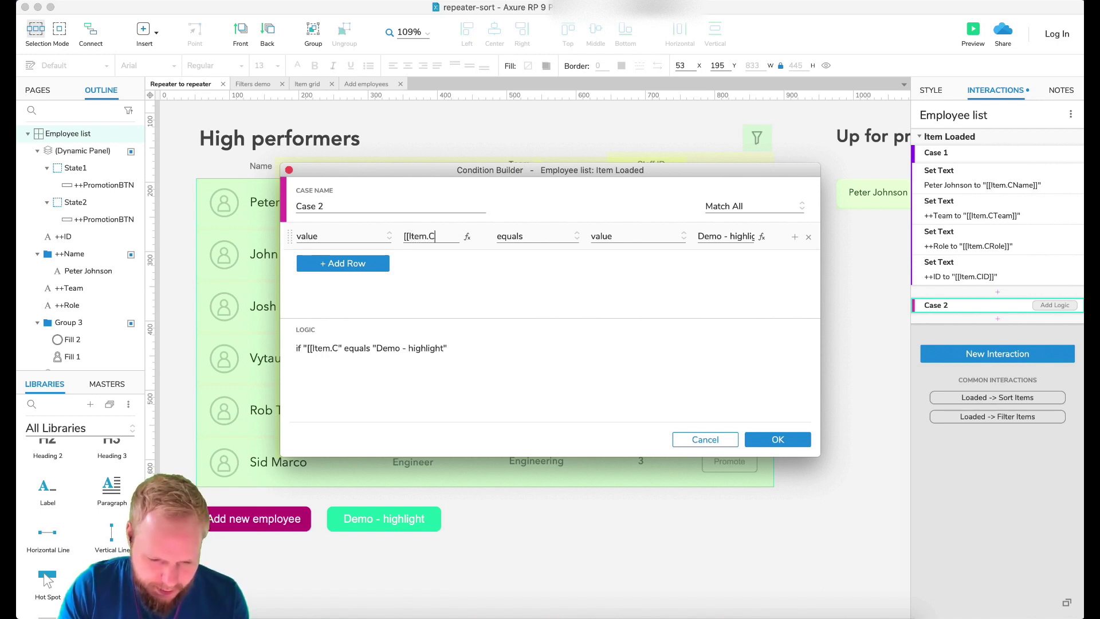
{"action": "type", "text": "Sele"}
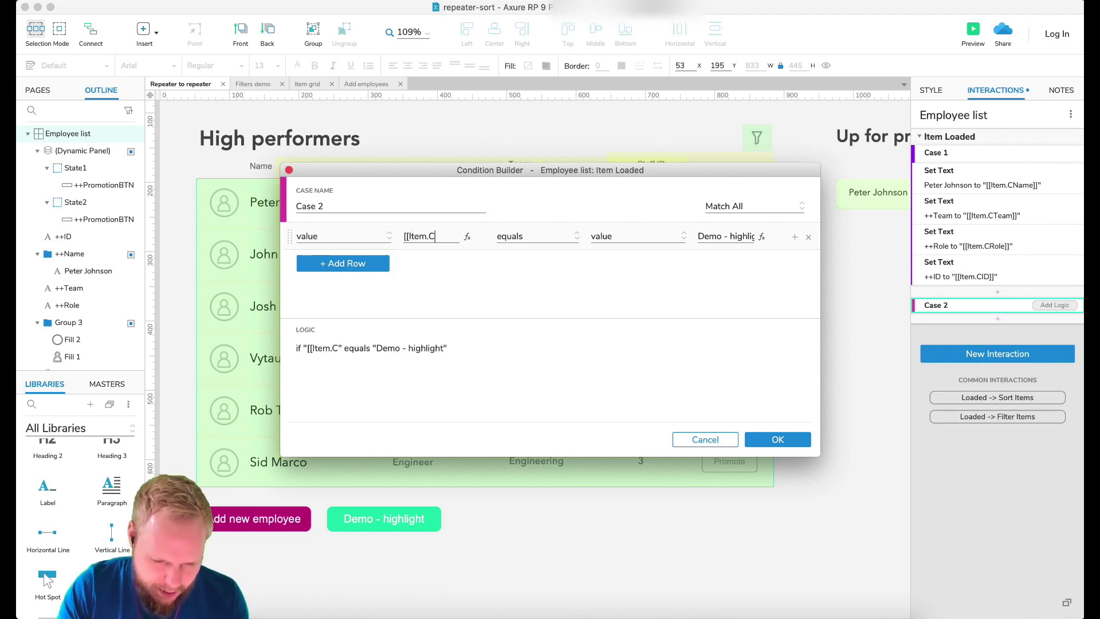
{"action": "type", "text": "cted]]"}
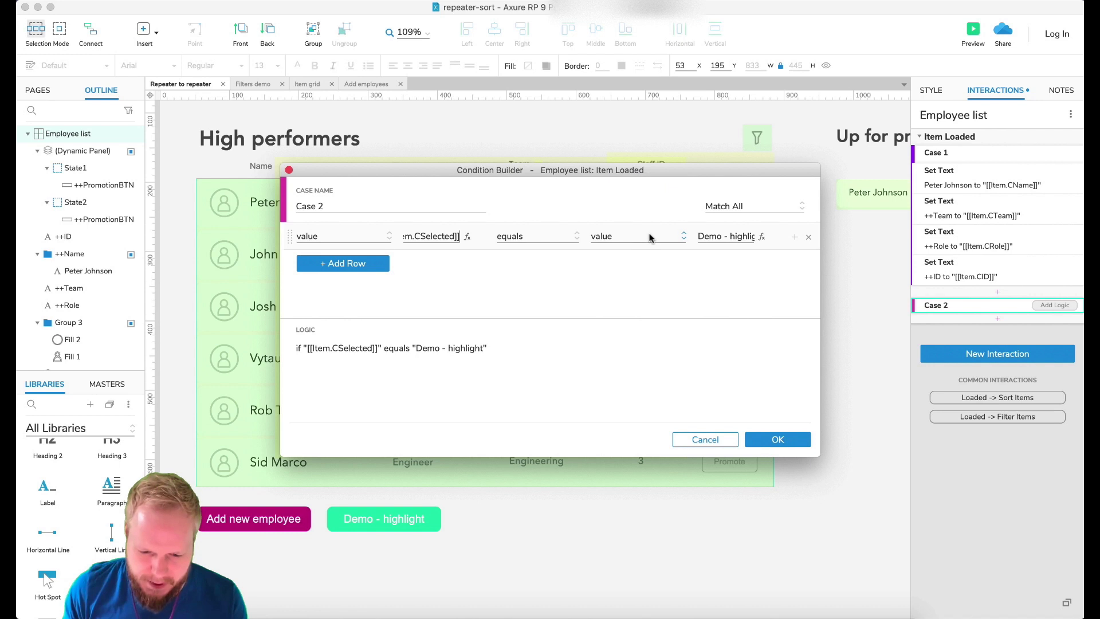
{"action": "left_click", "coordinate": [729, 236]}
{"action": "type", "text": "r"}
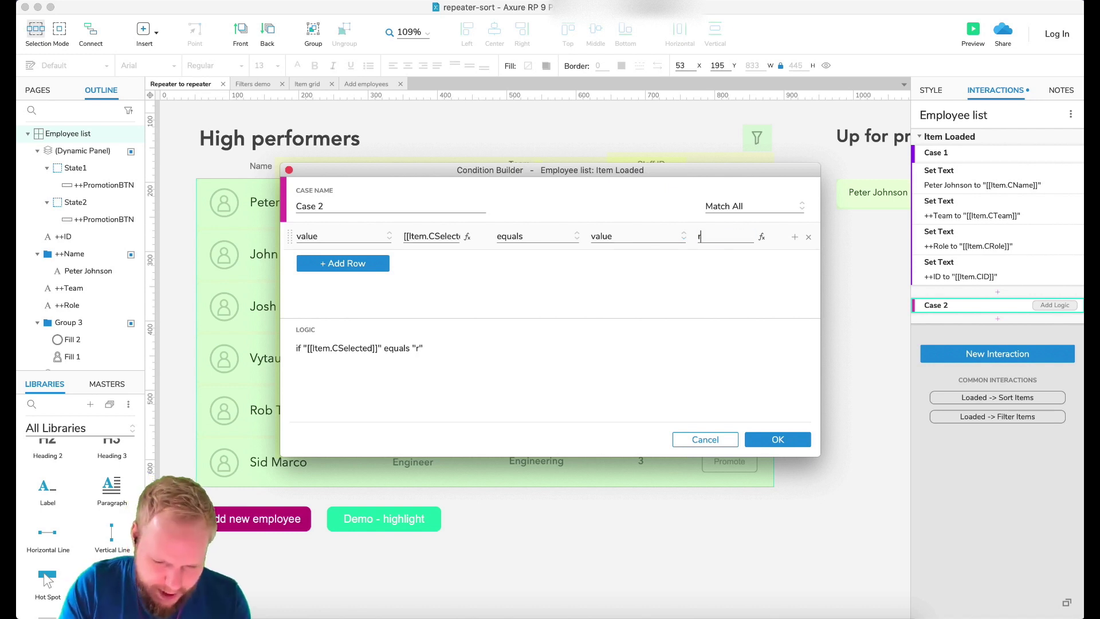
{"action": "type", "text": "rue"}
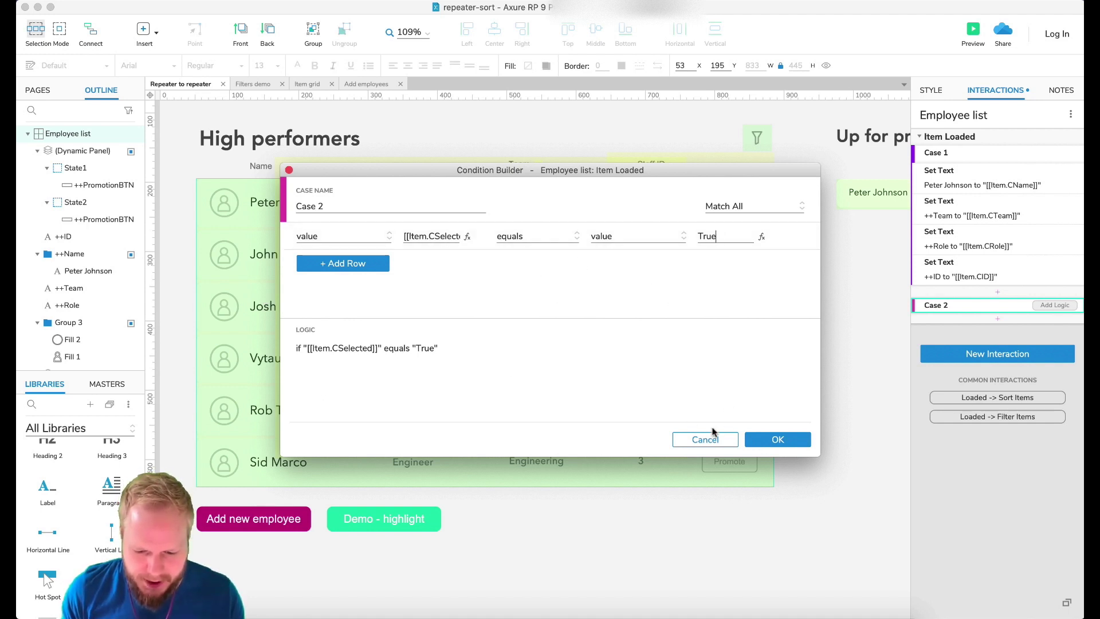
{"action": "left_click", "coordinate": [806, 445]}
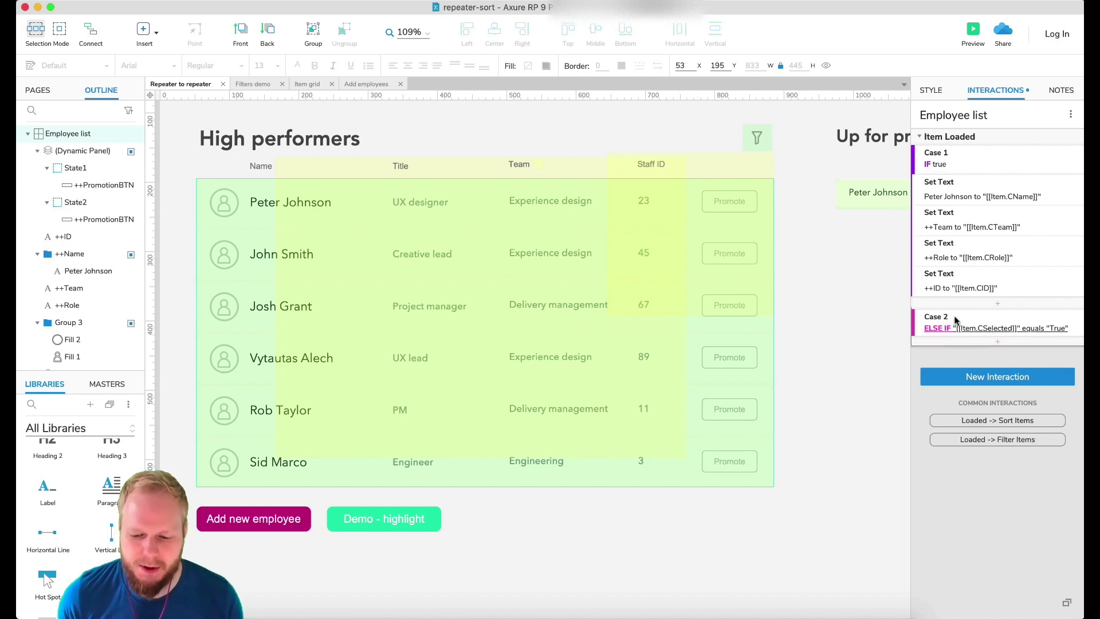
Toggle Case 2 to an IF case that sets ++BG-colour to its selected state, then preview the prototype.
{"action": "right_click", "coordinate": [938, 331]}
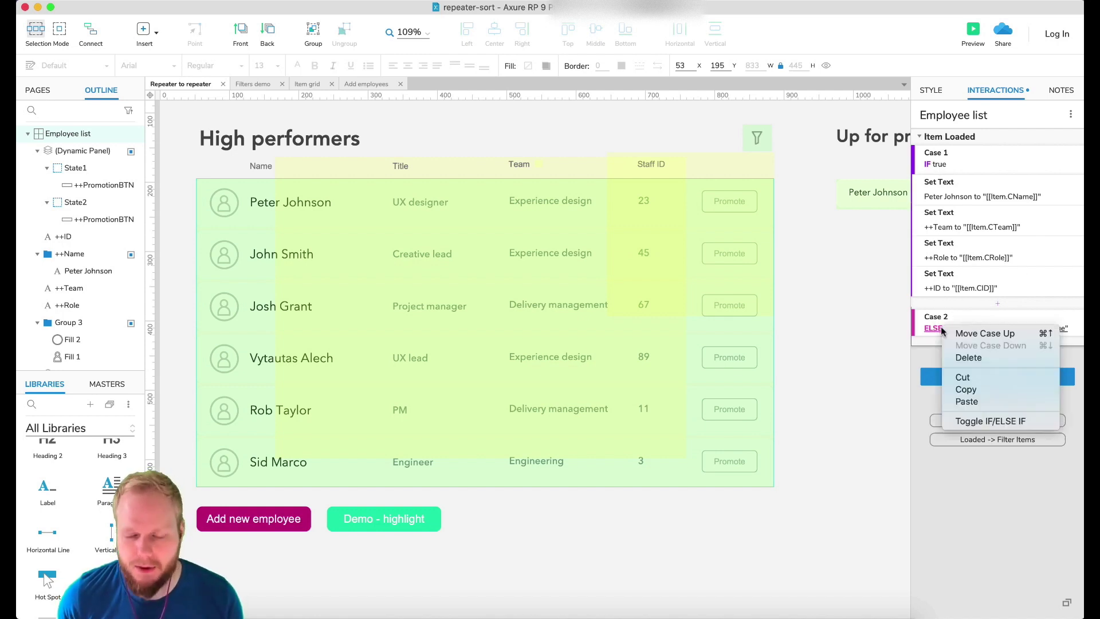
{"action": "left_click", "coordinate": [1007, 422]}
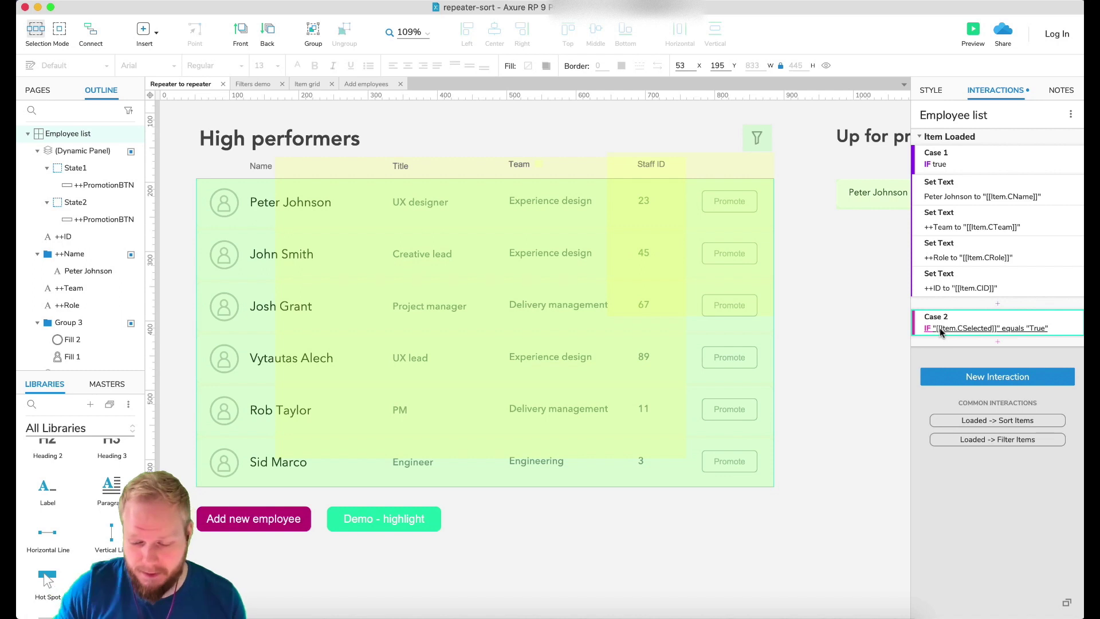
{"action": "left_click", "coordinate": [998, 343]}
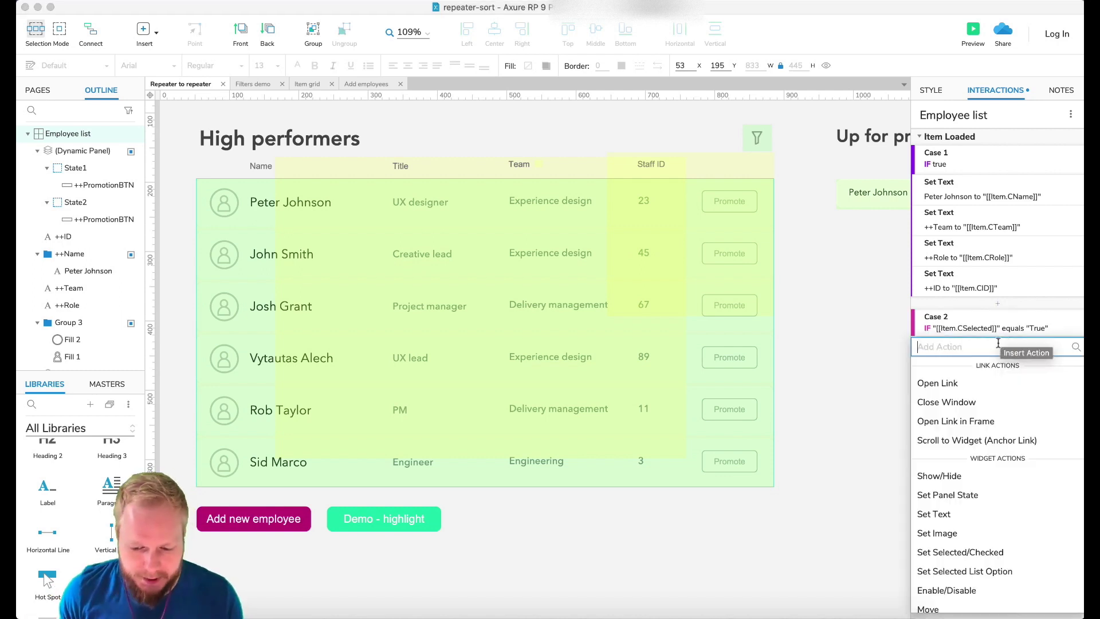
{"action": "left_click", "coordinate": [947, 496]}
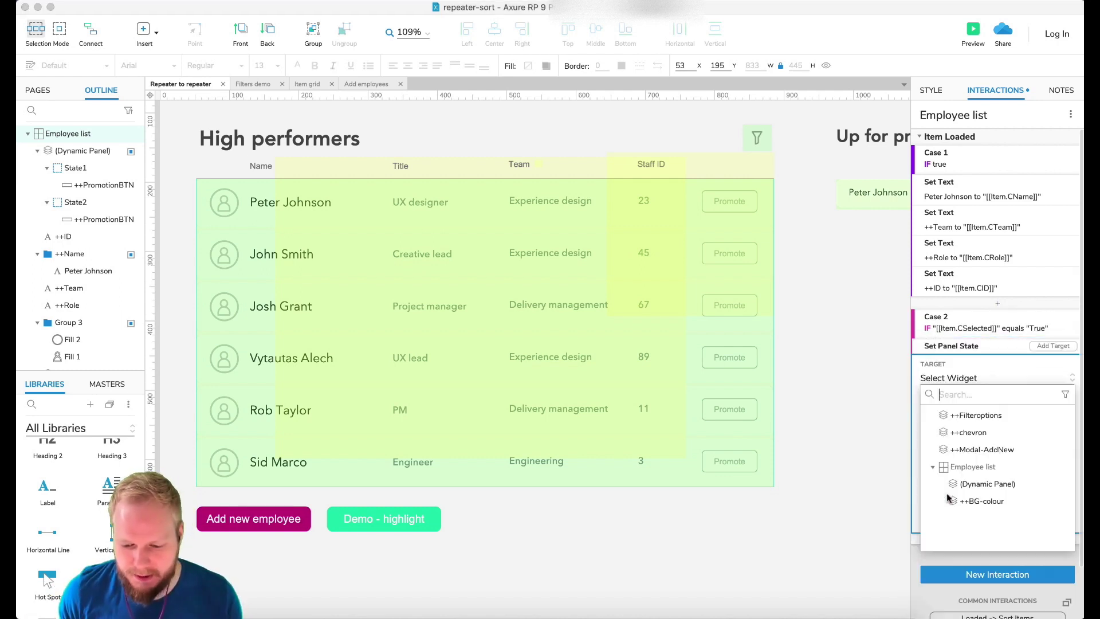
{"action": "left_click", "coordinate": [981, 501]}
{"action": "left_click", "coordinate": [968, 427]}
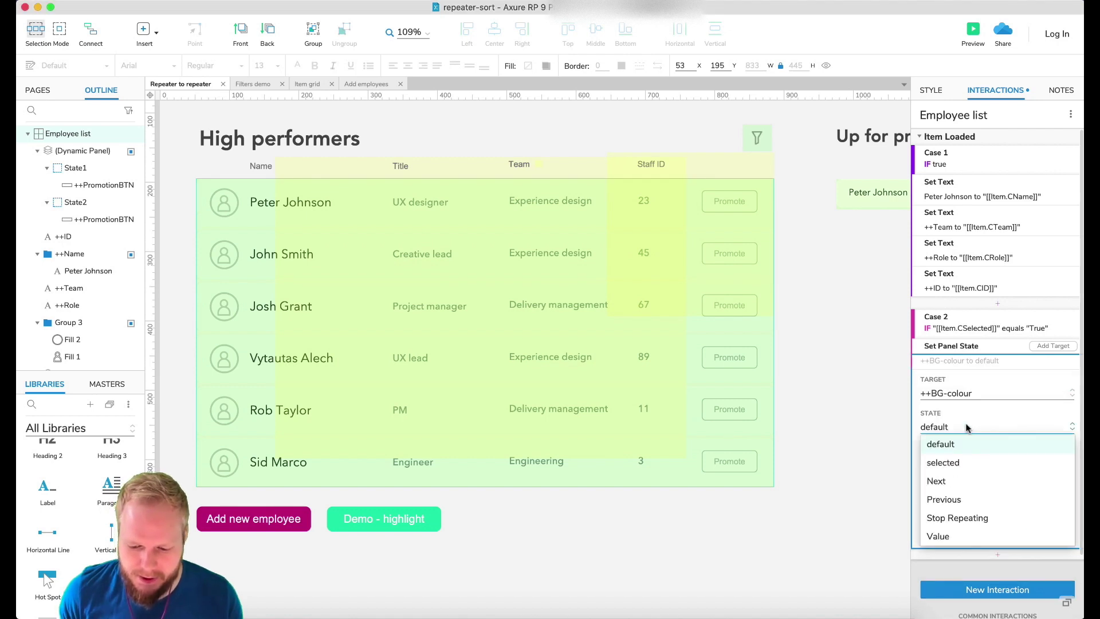
{"action": "left_click", "coordinate": [959, 463]}
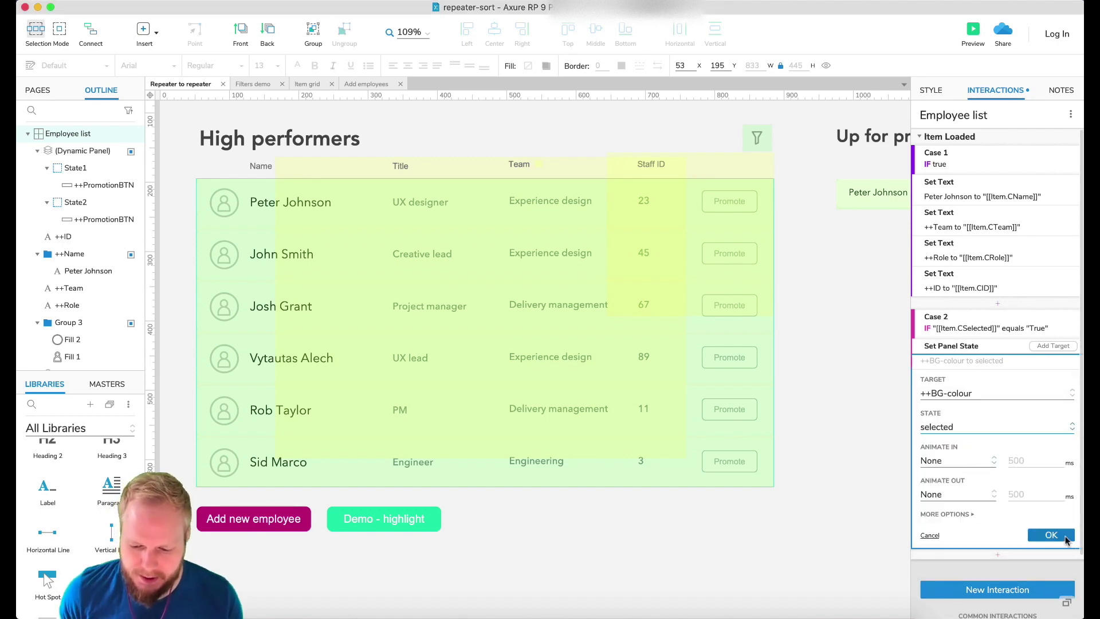
{"action": "left_click", "coordinate": [1053, 534]}
{"action": "left_click", "coordinate": [856, 346]}
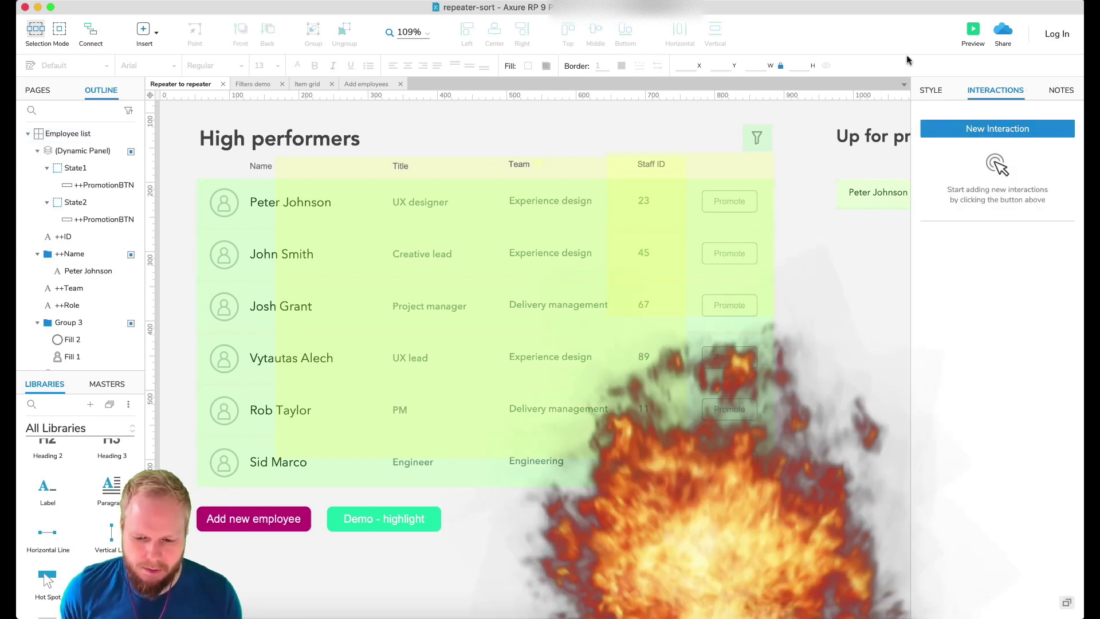
{"action": "left_click", "coordinate": [972, 29]}
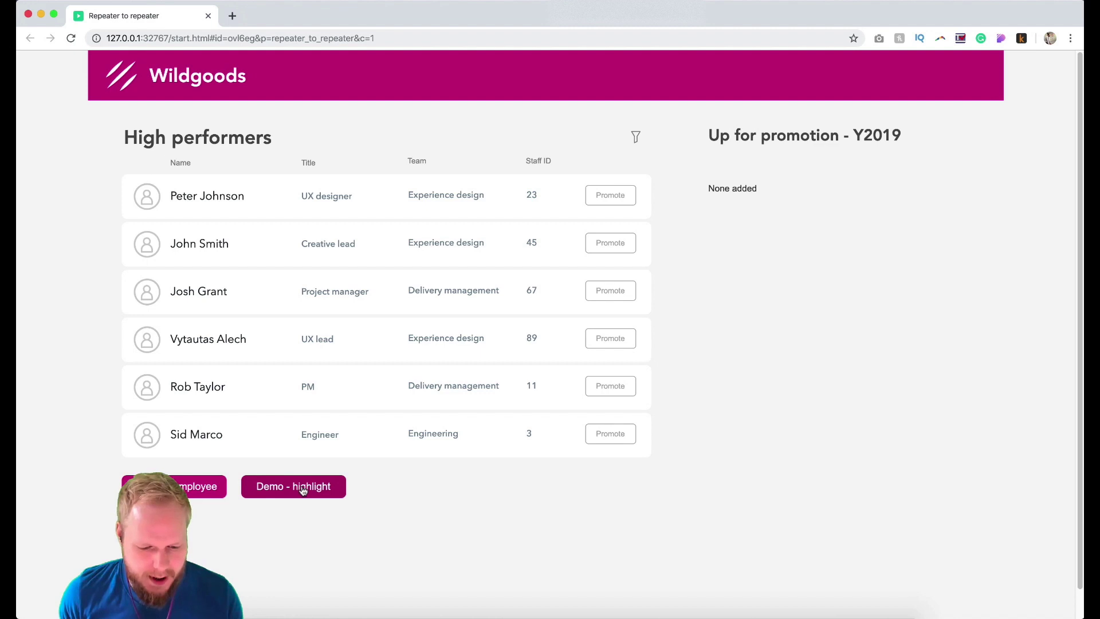
Run Demo - highlight in the preview so the Experience design rows (IDs 23, 45, 89) turn green.
{"action": "left_click", "coordinate": [303, 491]}
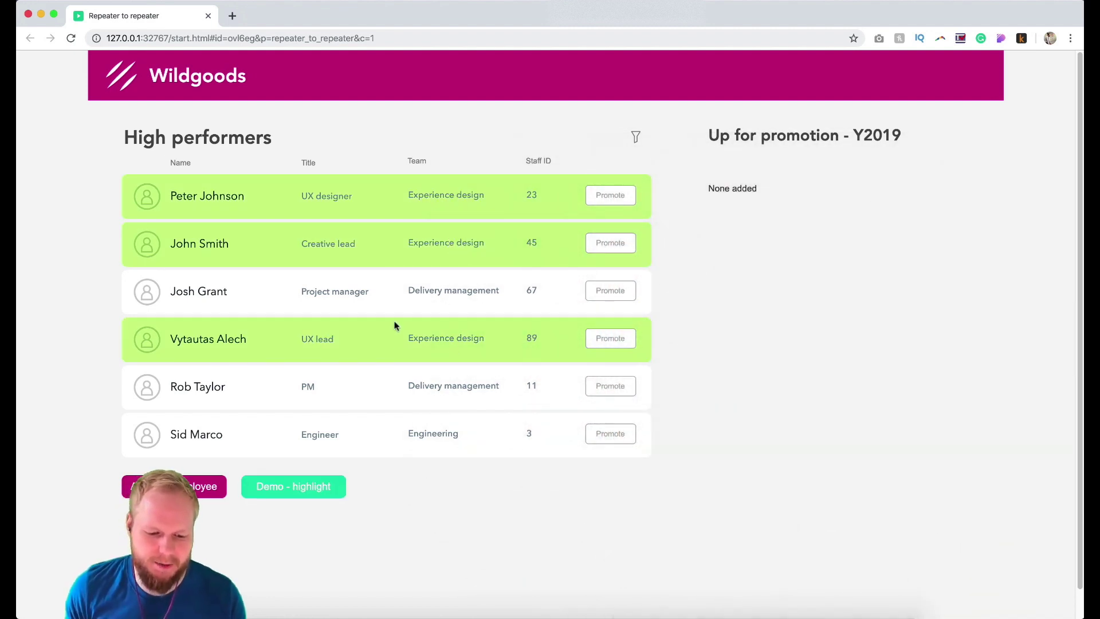
Return to Axure, select the Demo - highlight button and open its Update Rows action.
{"action": "left_click", "coordinate": [208, 16]}
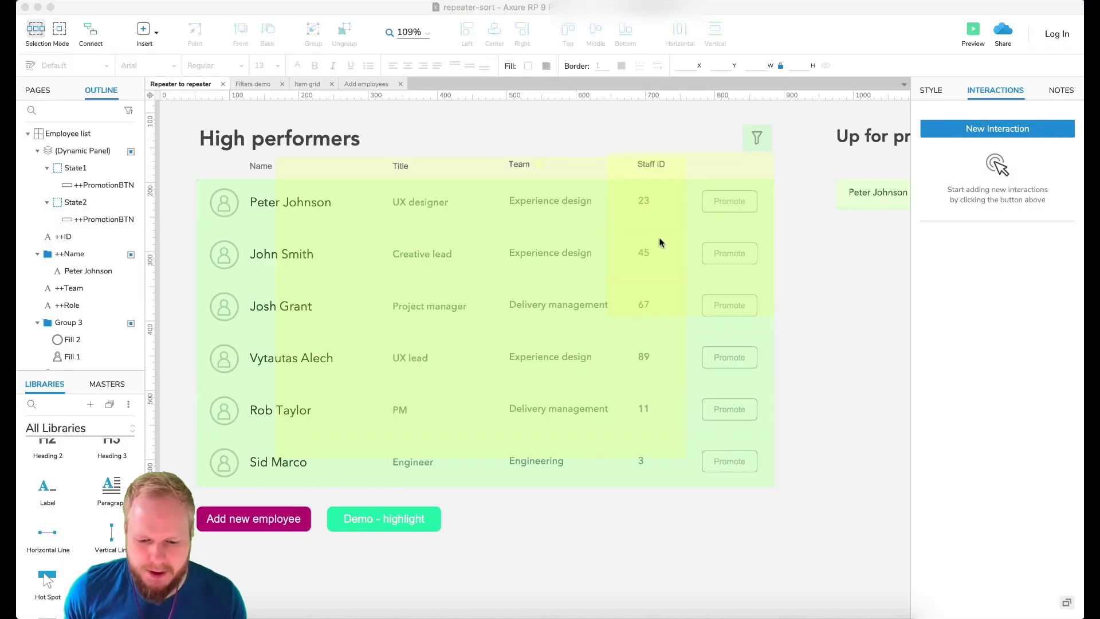
{"action": "left_click", "coordinate": [731, 305]}
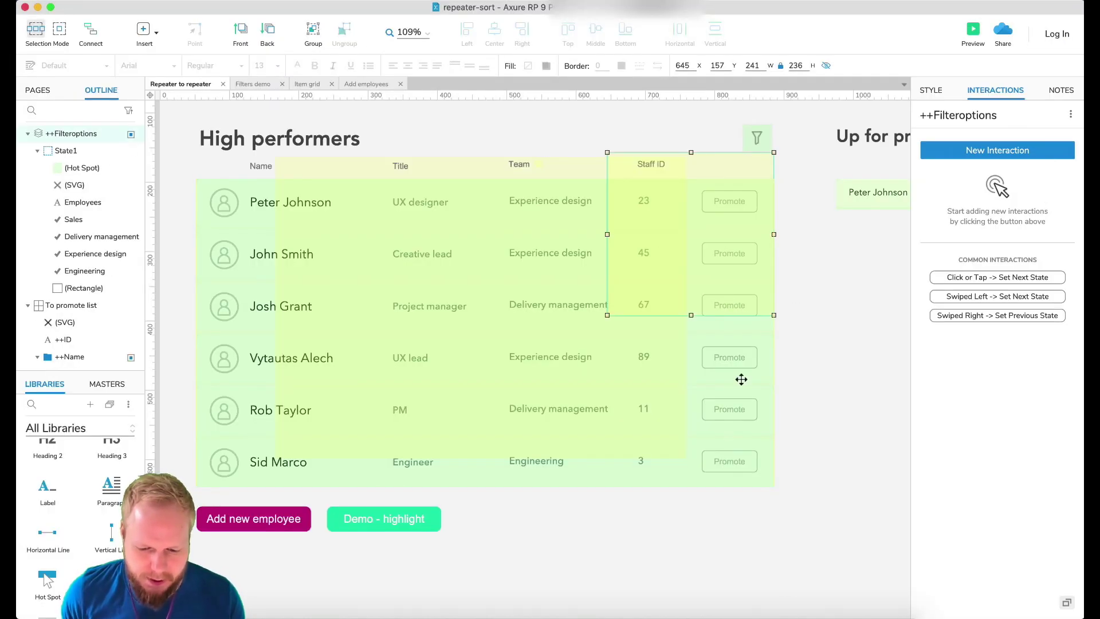
{"action": "left_click", "coordinate": [742, 378]}
{"action": "left_click", "coordinate": [805, 377]}
{"action": "left_click", "coordinate": [407, 521]}
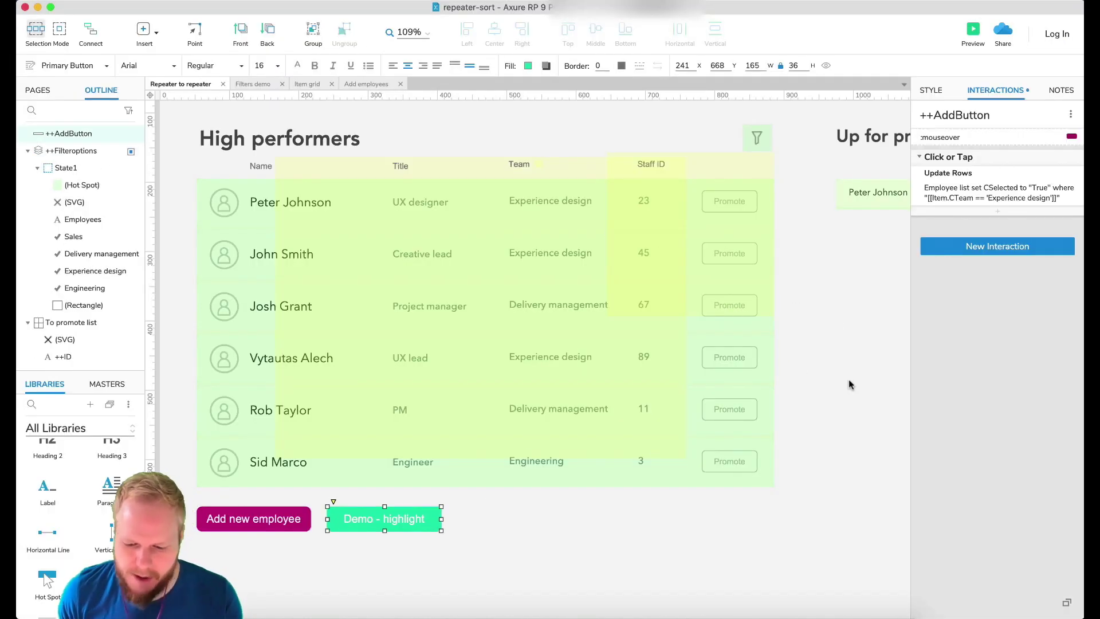
{"action": "left_click", "coordinate": [1000, 196]}
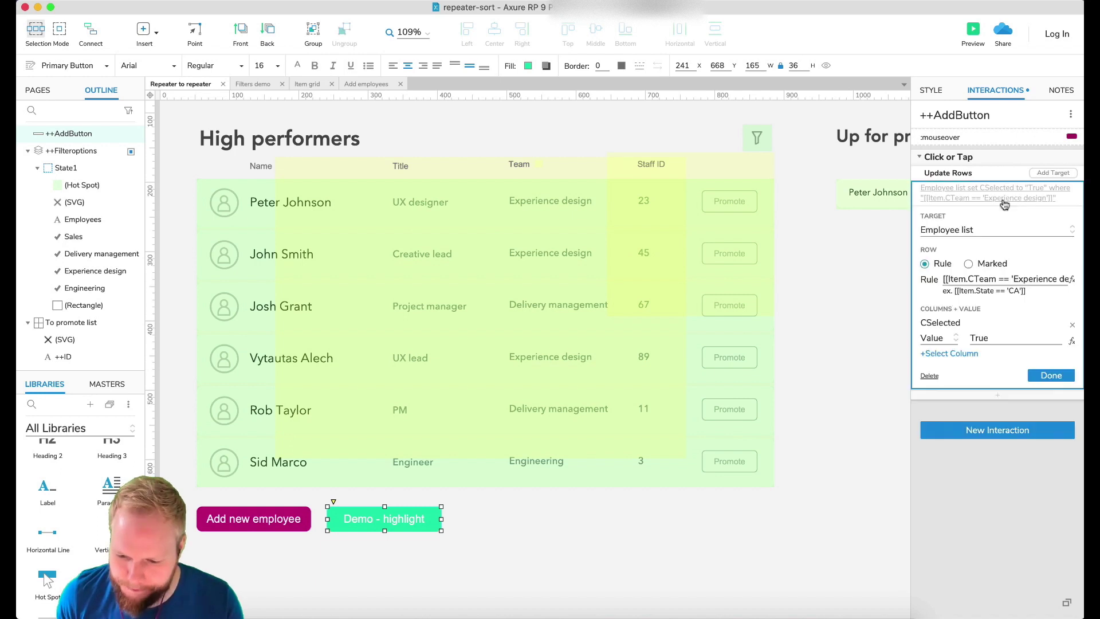
Change the row rule from CTeam == 'Experience design' to CName matching one employee's full name.
{"action": "left_click", "coordinate": [977, 279]}
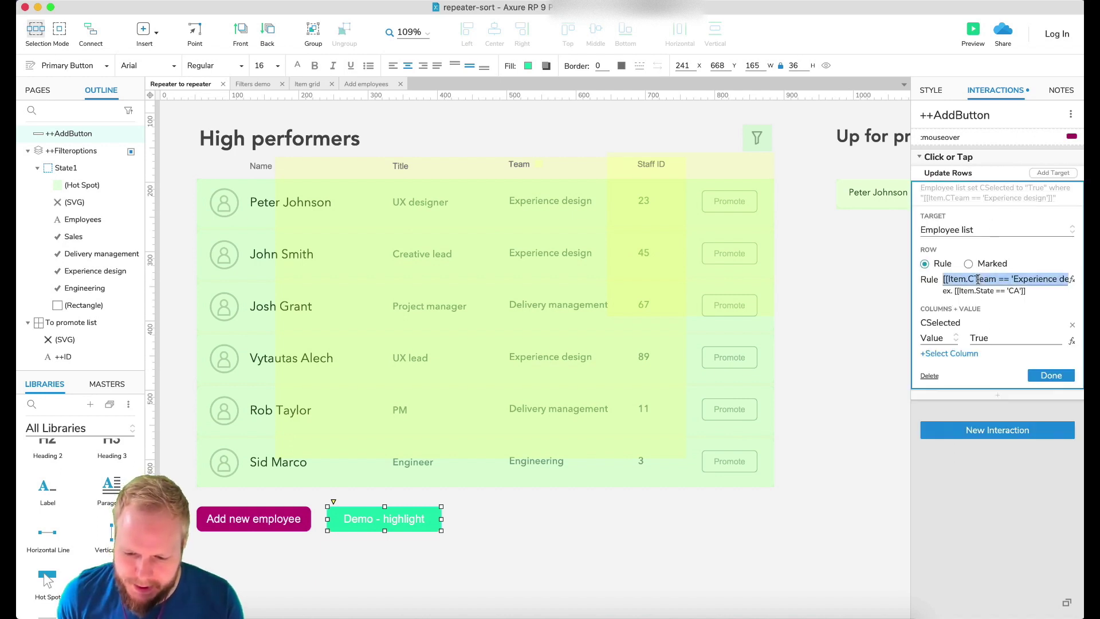
{"action": "left_click", "coordinate": [983, 279]}
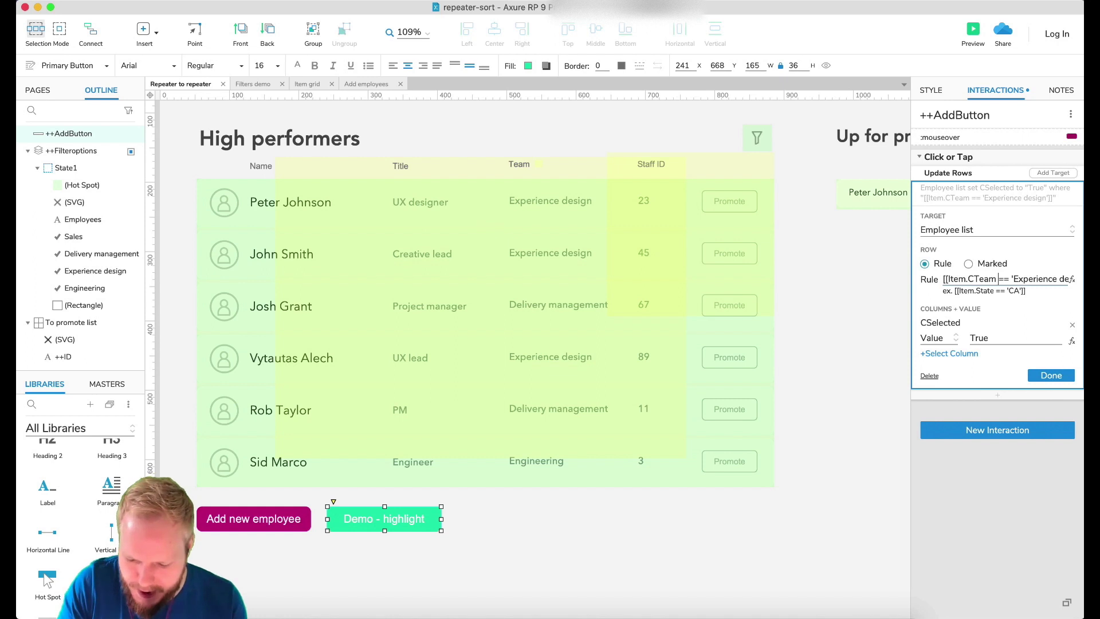
{"action": "key", "text": "BackSpace"}
{"action": "key", "text": "BackSpace"}
{"action": "key", "text": "BackSpace"}
{"action": "key", "text": "BackSpace"}
{"action": "type", "text": "Name"}
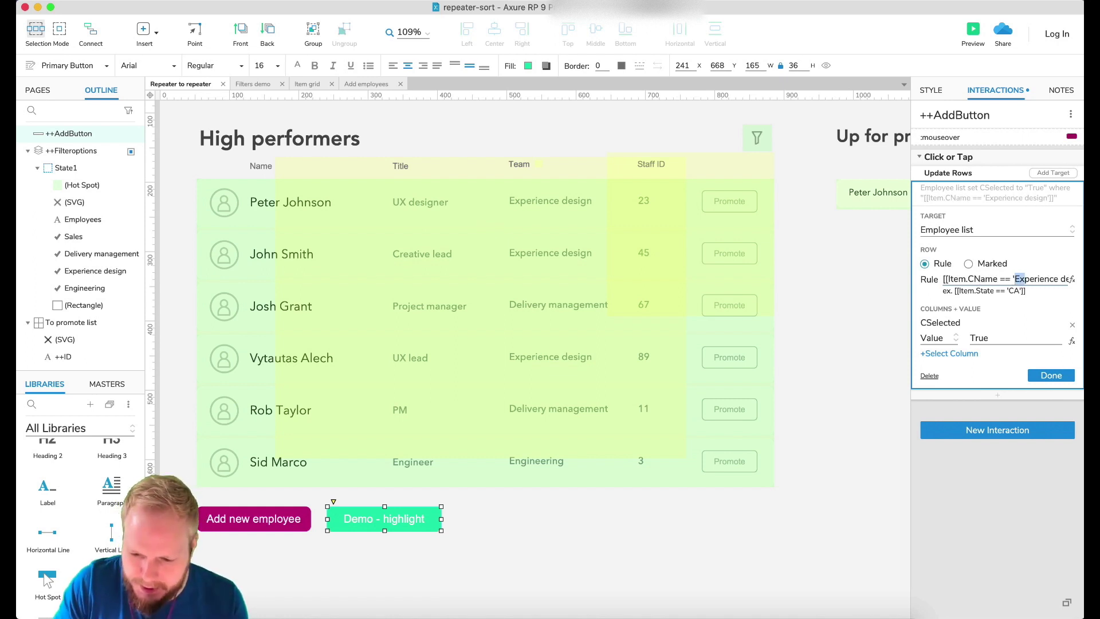
{"action": "key", "text": "shift+Right"}
{"action": "key", "text": "shift+Right"}
{"action": "key", "text": "shift+Right"}
{"action": "key", "text": "shift+Right"}
{"action": "key", "text": "shift+Right"}
{"action": "key", "text": "shift+Right"}
{"action": "key", "text": "shift+Right"}
{"action": "key", "text": "shift+Right"}
{"action": "key", "text": "shift+Right"}
{"action": "key", "text": "shift+Right"}
{"action": "key", "text": "shift+Right"}
{"action": "key", "text": "shift+Right"}
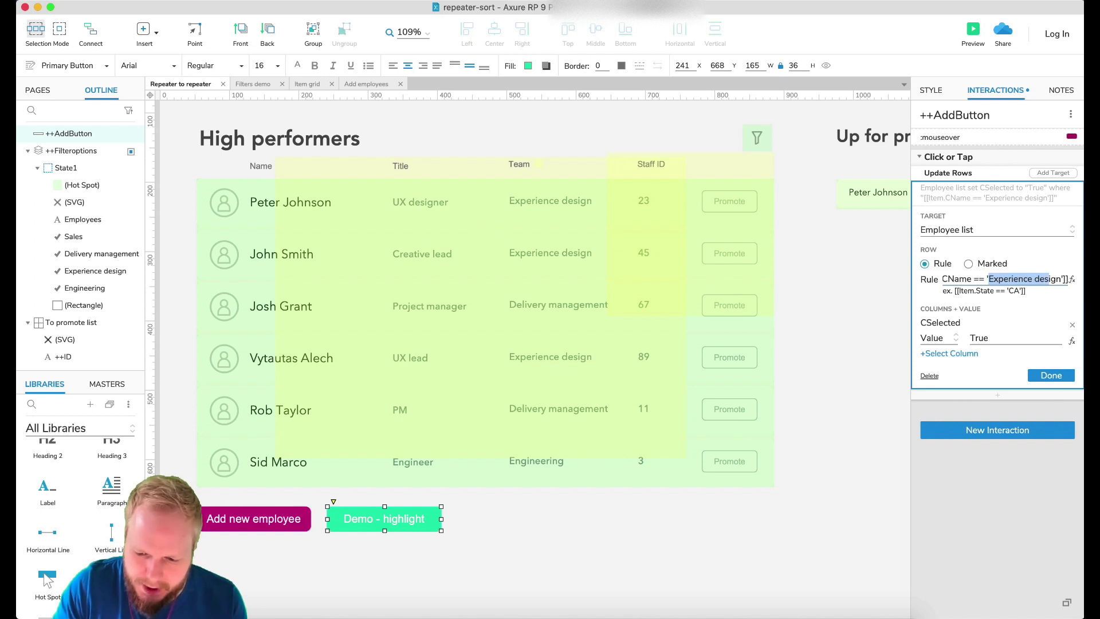
{"action": "key", "text": "shift+Right"}
{"action": "key", "text": "shift+Right"}
{"action": "key", "text": "shift+Right"}
{"action": "key", "text": "BackSpace"}
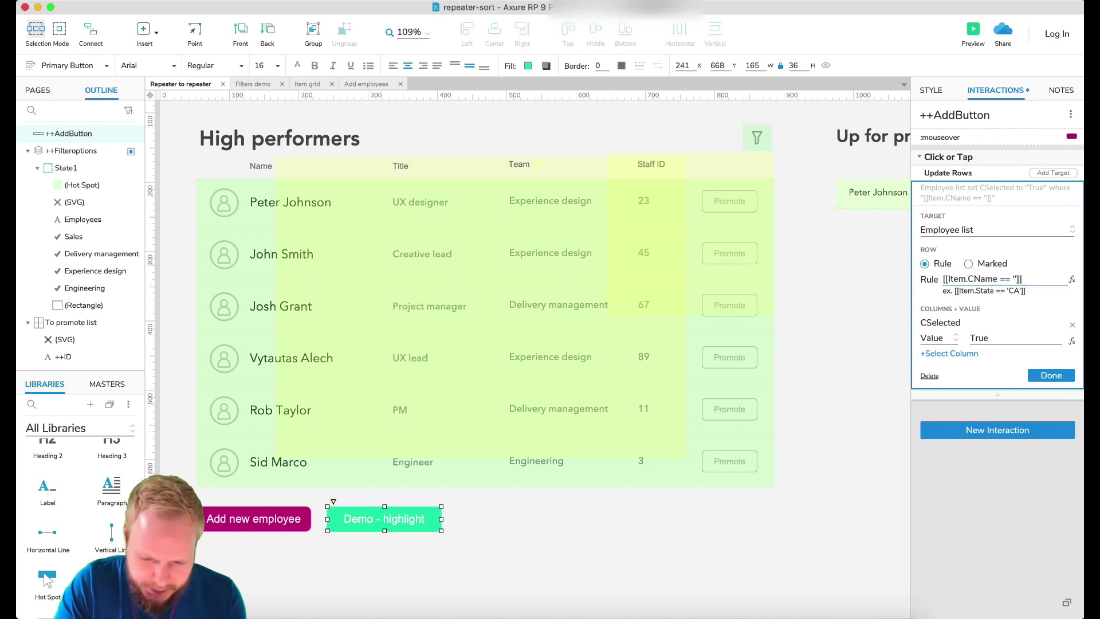
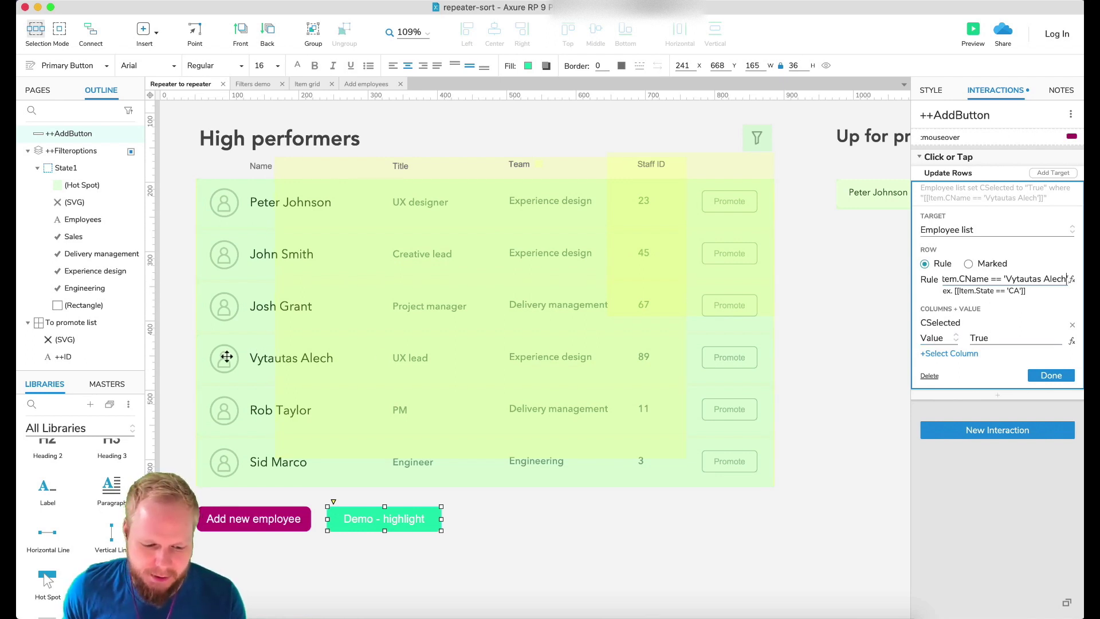
{"action": "left_click", "coordinate": [1050, 375]}
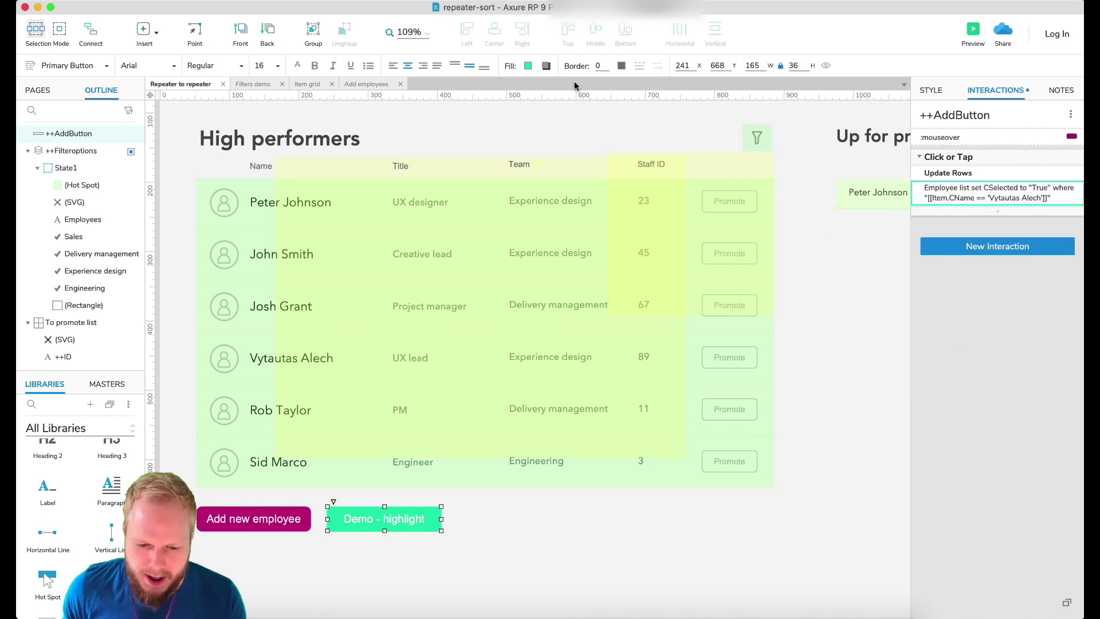
{"action": "left_click", "coordinate": [266, 296]}
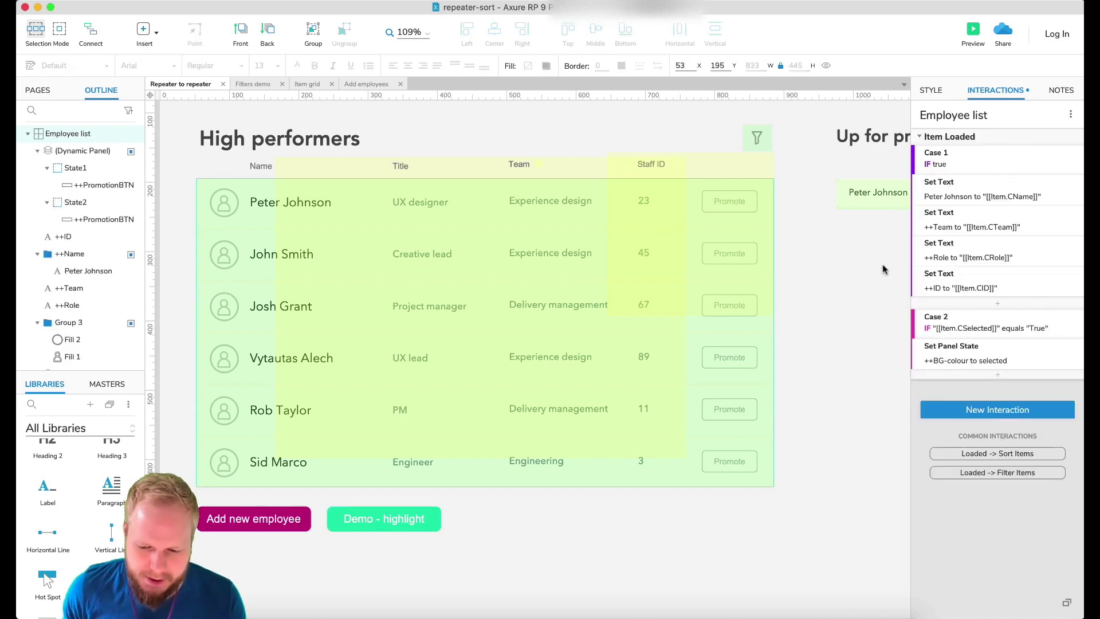
{"action": "double_click", "coordinate": [1028, 331]}
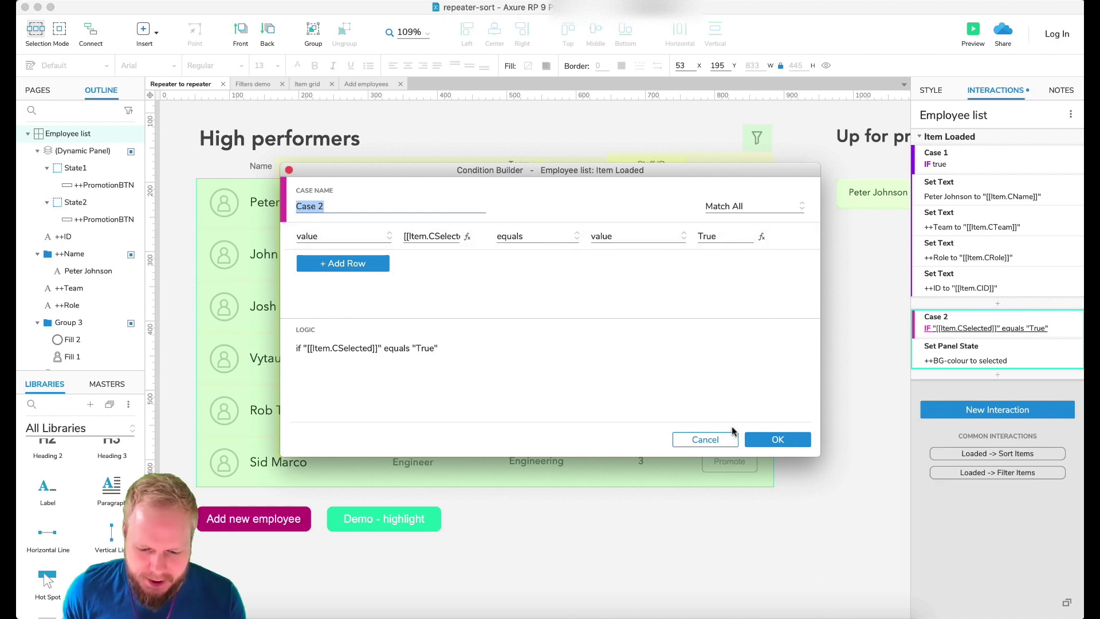
{"action": "left_click", "coordinate": [779, 438]}
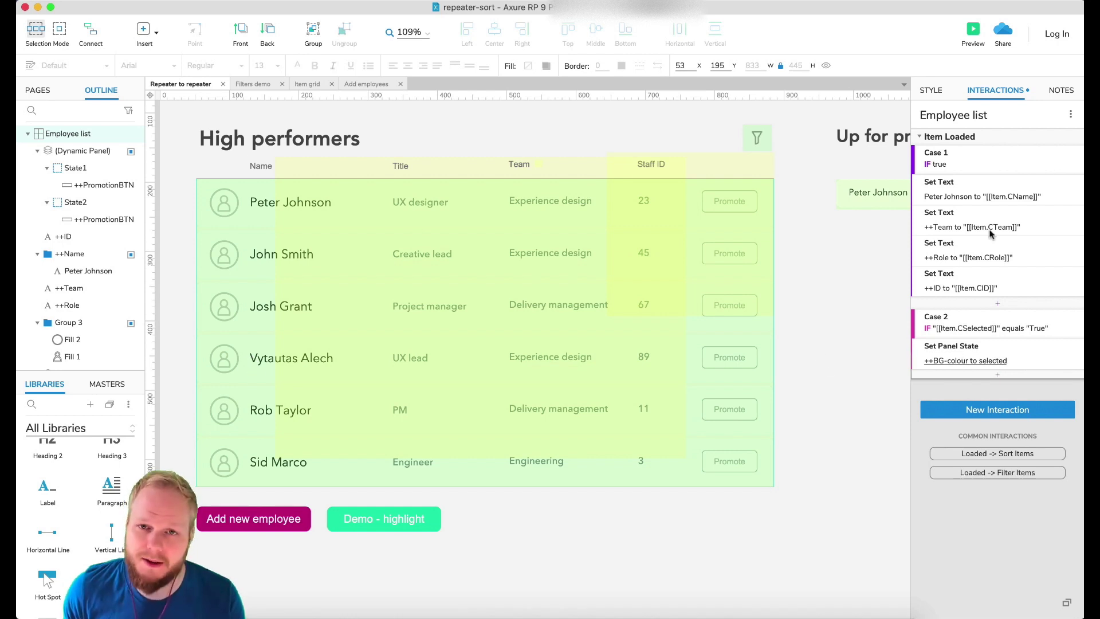
Preview, run Demo - highlight, and promote the highlighted UX lead (ID 89) row.
{"action": "left_click", "coordinate": [973, 31]}
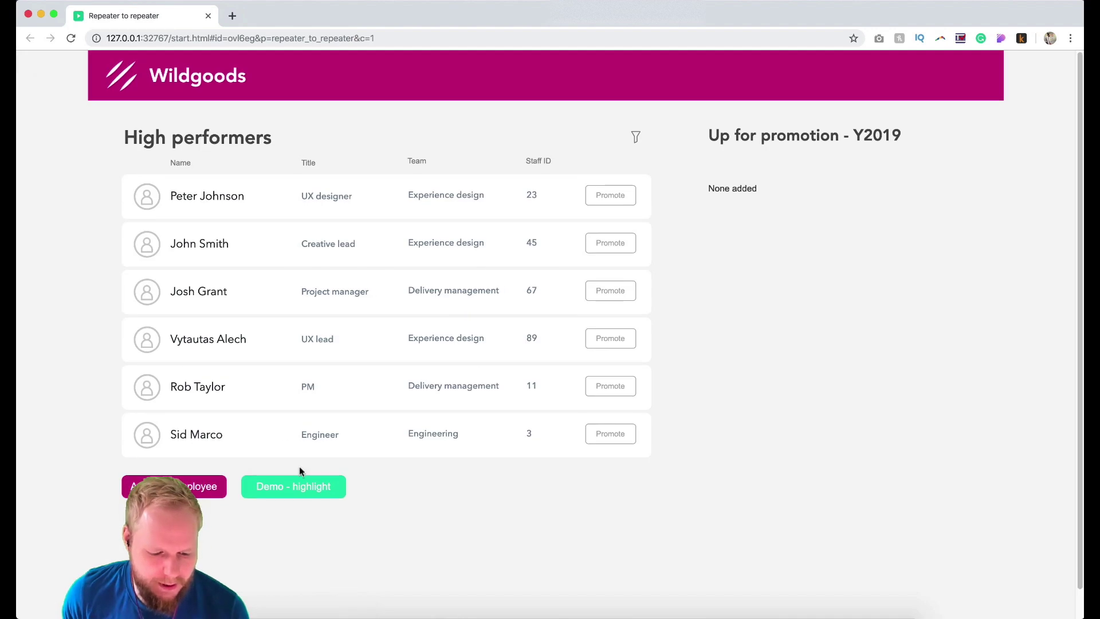
{"action": "left_click", "coordinate": [302, 481]}
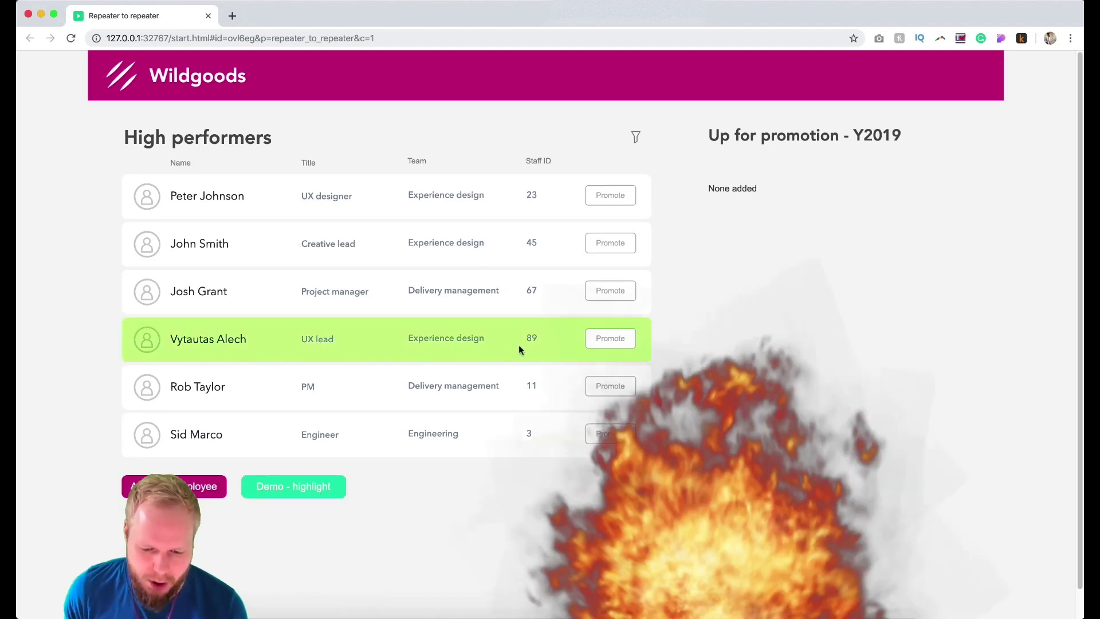
{"action": "left_click", "coordinate": [622, 337]}
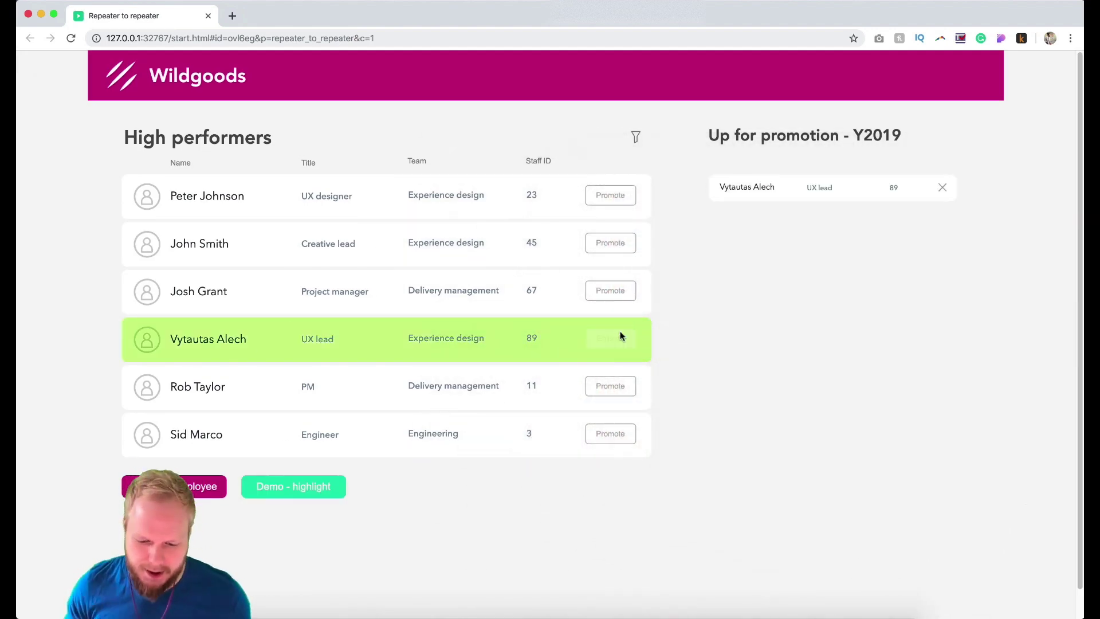